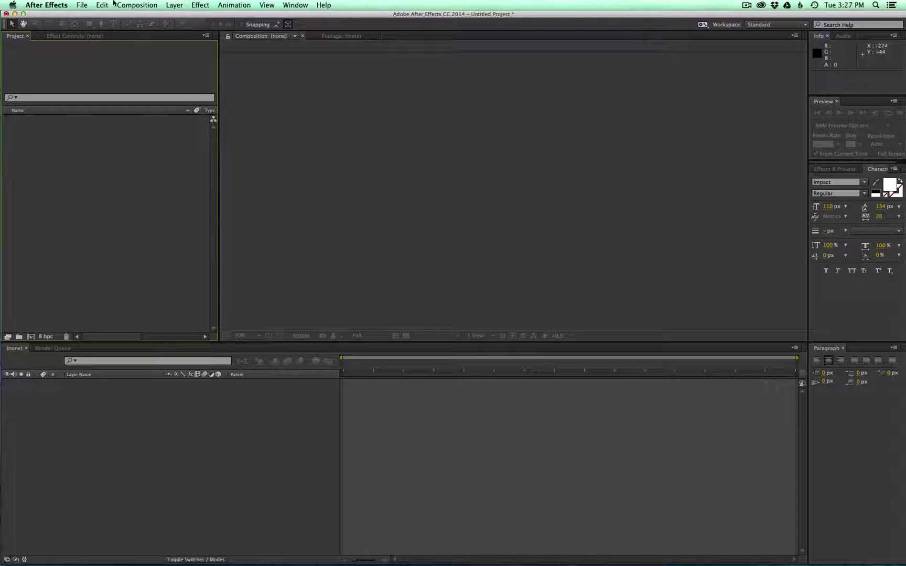
Step: Create Comp 1 using the HDV/HDTV 720 29.97 preset (1280x720, 29.97 fps)
{"action": "left_click", "coordinate": [143, 7]}
{"action": "left_click", "coordinate": [158, 16]}
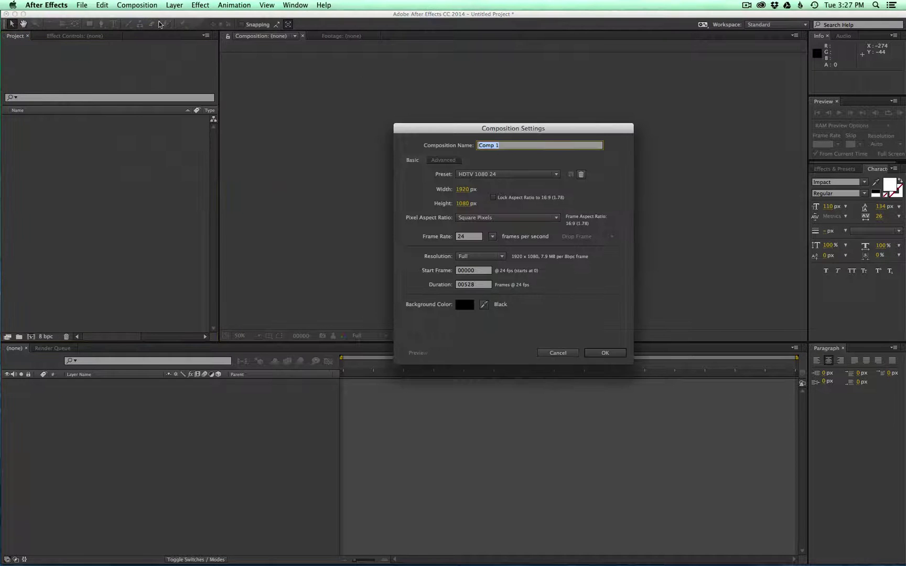
{"action": "left_click", "coordinate": [509, 179]}
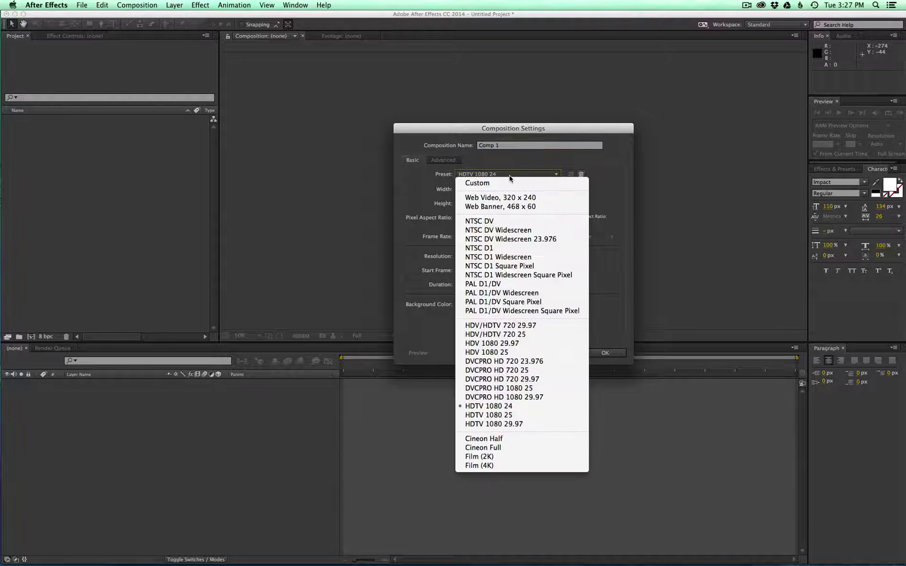
{"action": "left_click", "coordinate": [547, 329]}
{"action": "left_click", "coordinate": [606, 351]}
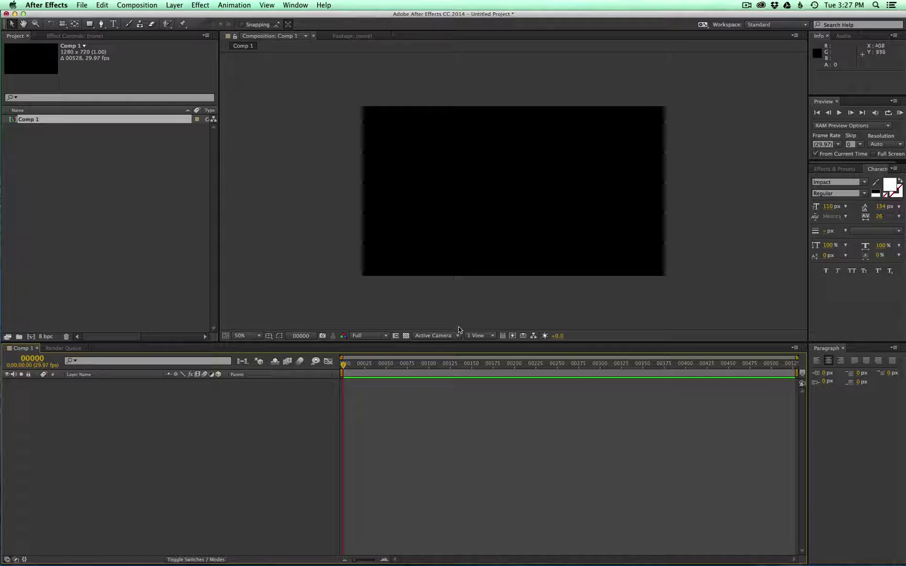
Step: Type the title 'How The Camera Works' and move it toward the frame centre
{"action": "left_click", "coordinate": [113, 23]}
{"action": "left_click", "coordinate": [481, 179]}
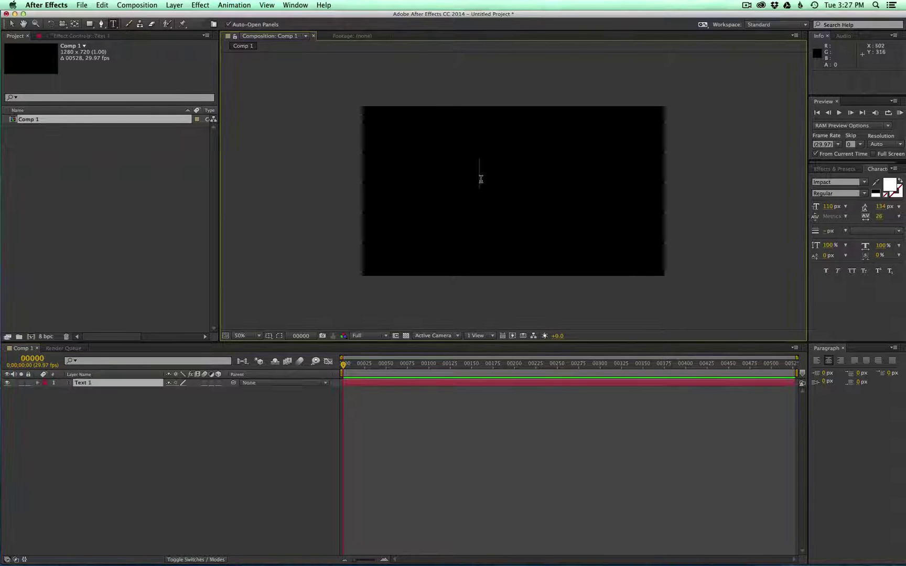
{"action": "type", "text": "How The Camera Works"}
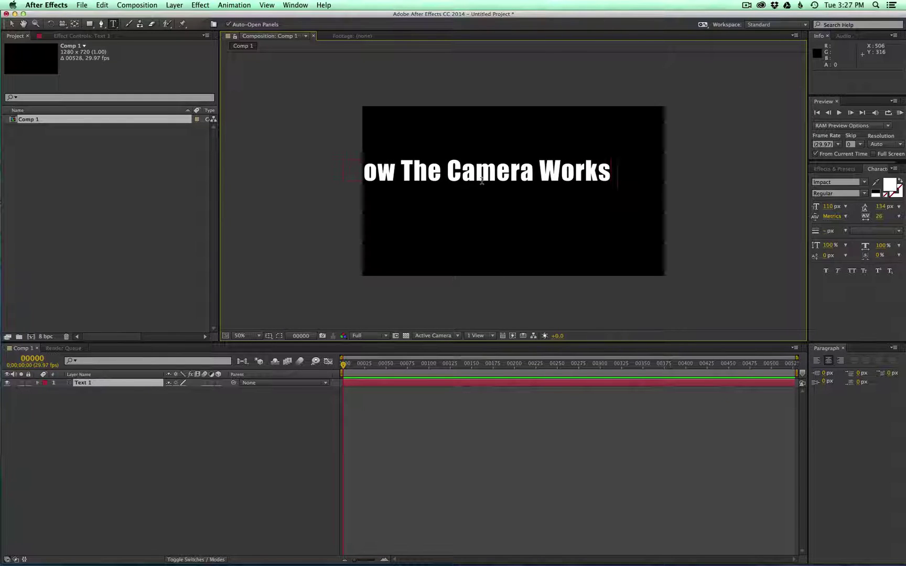
{"action": "type", "text": "ss"}
{"action": "key", "text": "BackSpace"}
{"action": "key", "text": "BackSpace"}
{"action": "key", "text": "BackSpace"}
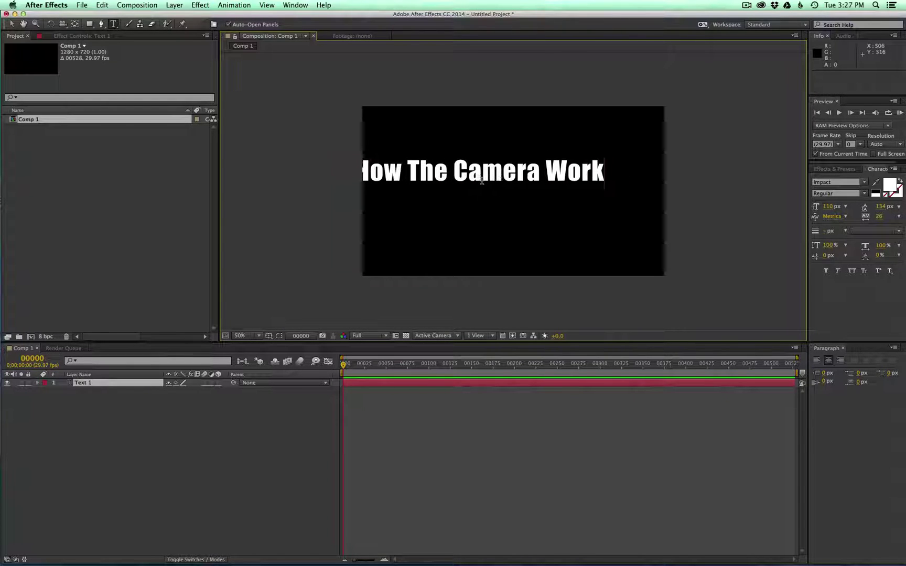
{"action": "type", "text": "s"}
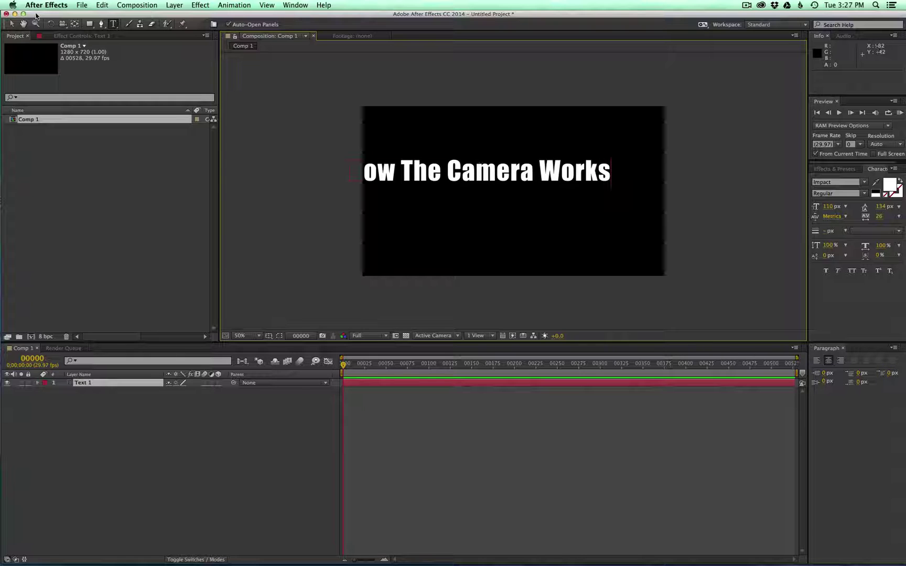
{"action": "left_click", "coordinate": [11, 23]}
{"action": "left_click_drag", "start_coordinate": [518, 168], "coordinate": [552, 189]}
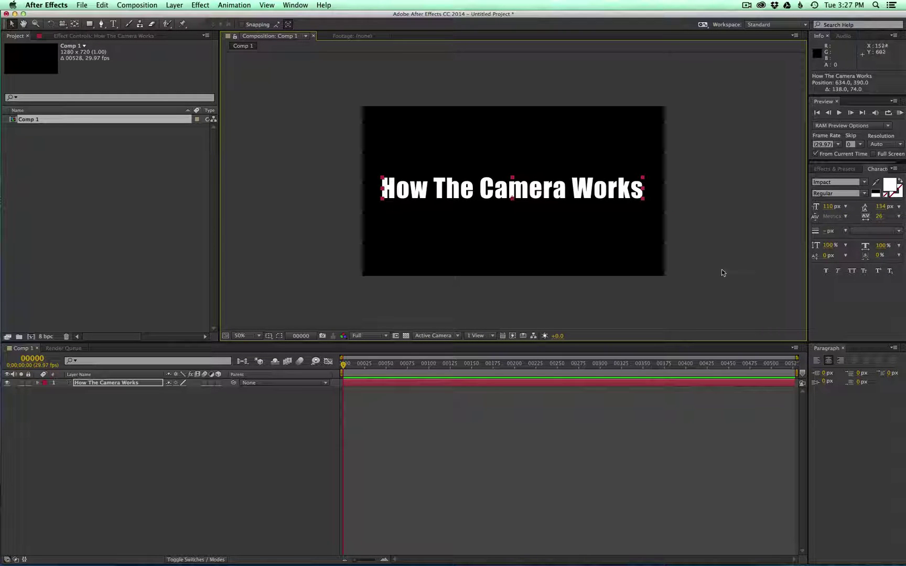
Step: Enable 3D on the title layer and set its Position to 634, 390, -43, with rotations left at 0°
{"action": "left_click", "coordinate": [218, 383]}
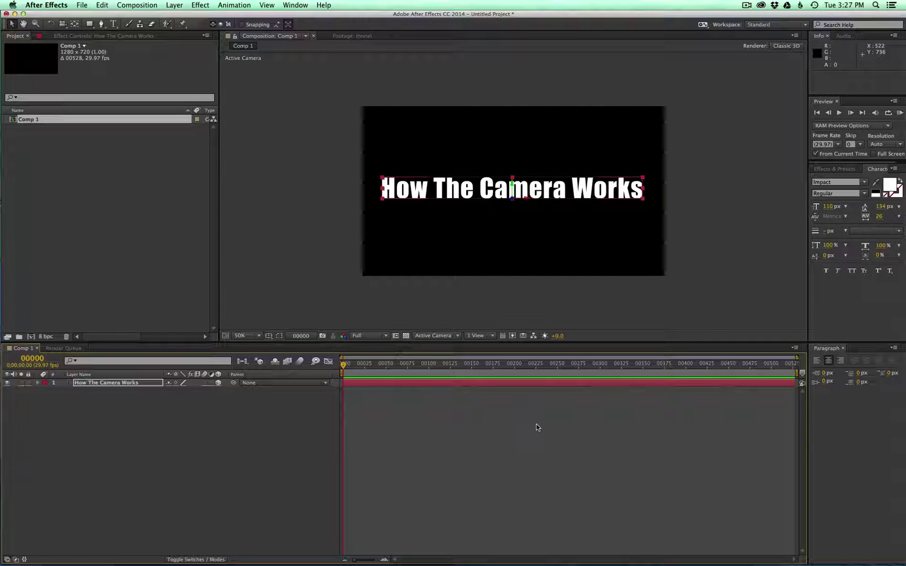
{"action": "left_click", "coordinate": [37, 383]}
{"action": "left_click", "coordinate": [46, 398]}
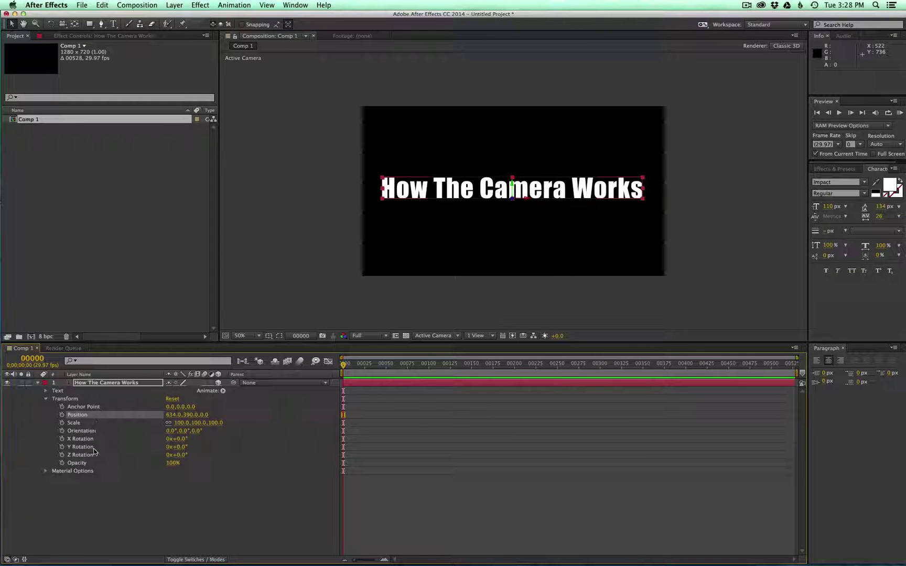
{"action": "left_click", "coordinate": [218, 382]}
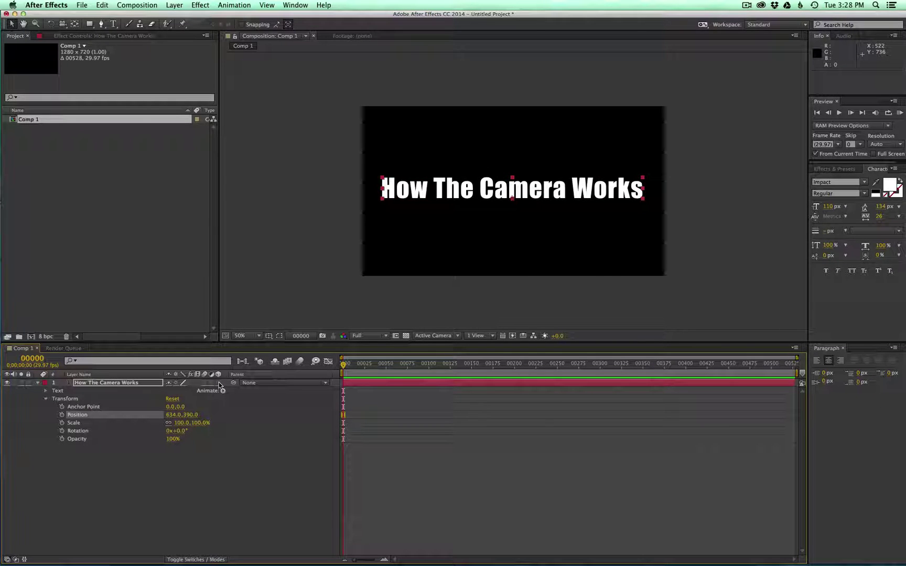
{"action": "left_click", "coordinate": [218, 382]}
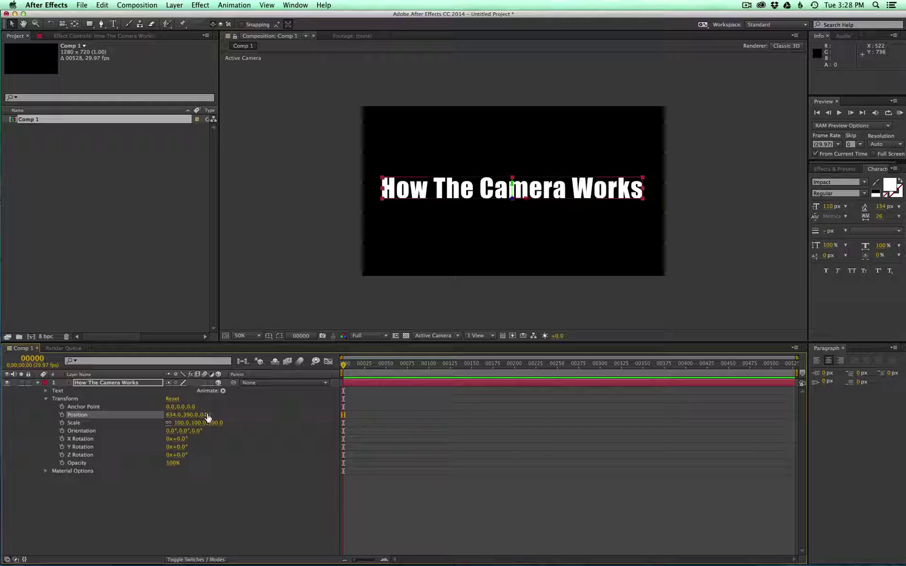
{"action": "left_click_drag", "start_coordinate": [205, 417], "coordinate": [103, 438]}
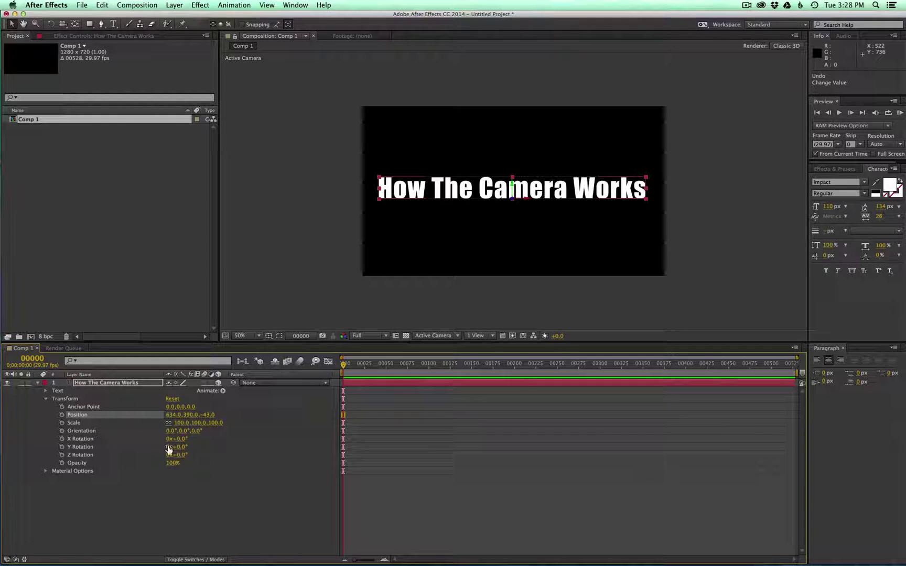
{"action": "left_click_drag", "start_coordinate": [184, 438], "coordinate": [262, 448]}
{"action": "key", "text": "super+z"}
{"action": "key", "text": "super+z"}
{"action": "left_click", "coordinate": [302, 467]}
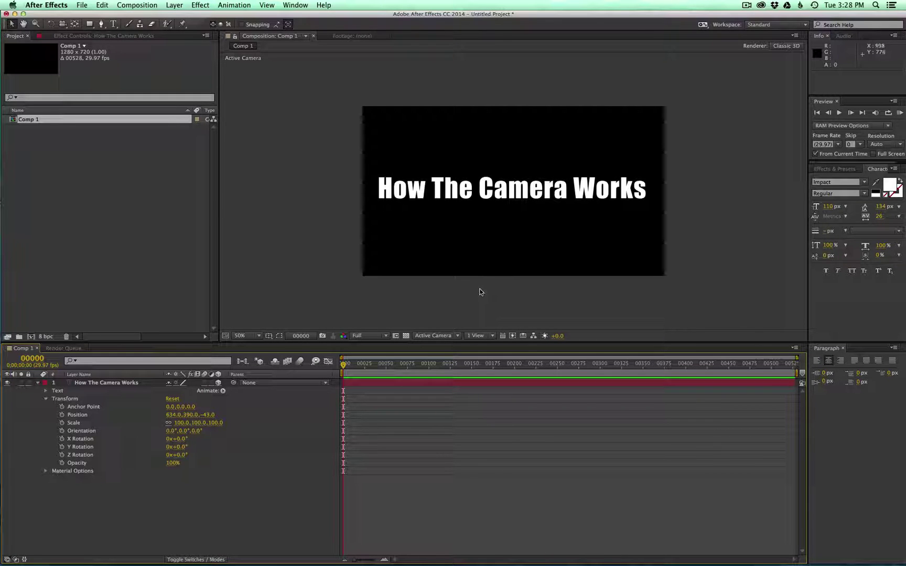
Step: Add a new camera, Camera 1, using the 35mm preset
{"action": "left_click", "coordinate": [175, 9]}
{"action": "mouse_move", "coordinate": [177, 17]}
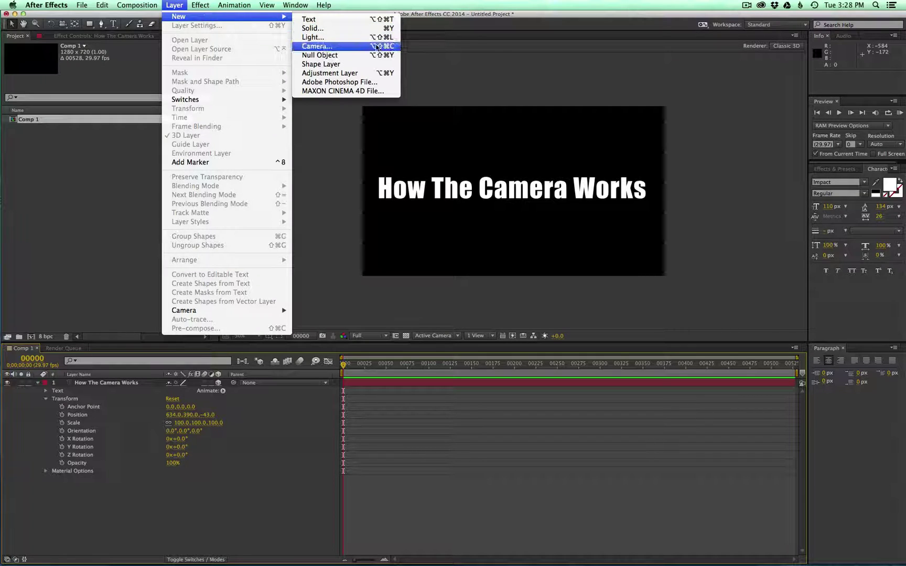
{"action": "left_click", "coordinate": [318, 46]}
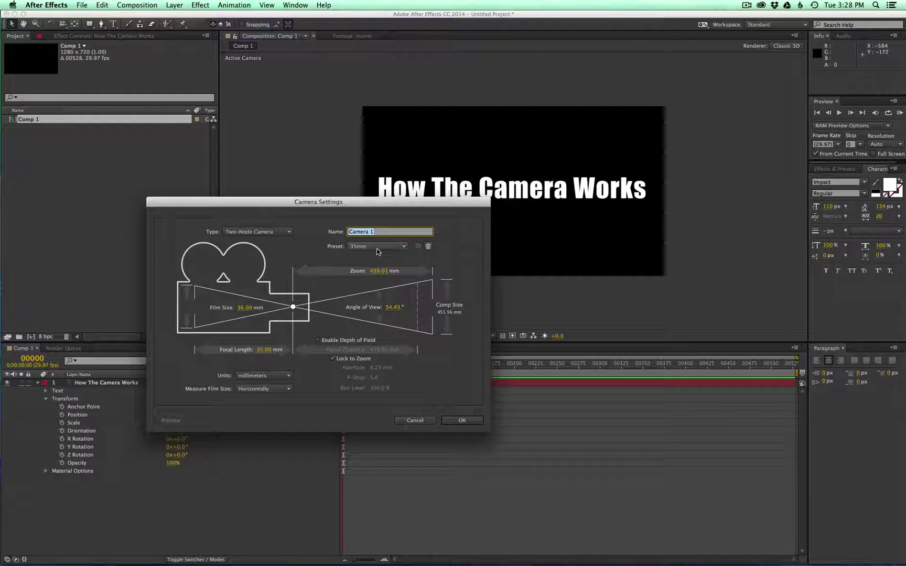
{"action": "left_click", "coordinate": [461, 422]}
Step: Try orbiting and panning Camera 1, then undo back to the head-on view at 640, 360, -1468.4
{"action": "key", "text": "c"}
{"action": "left_click_drag", "start_coordinate": [487, 193], "coordinate": [523, 232]}
{"action": "key", "text": "c"}
{"action": "key", "text": "c"}
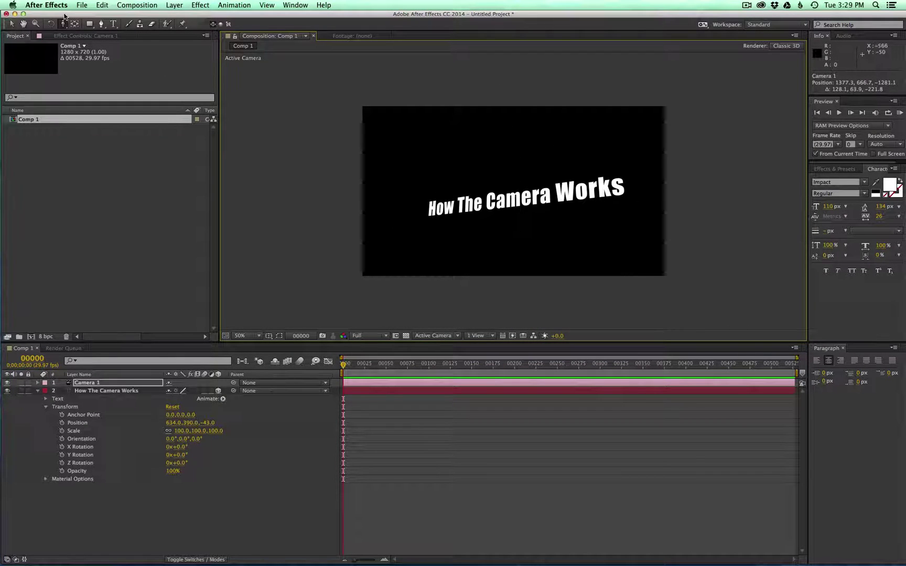
{"action": "left_click_drag", "start_coordinate": [65, 25], "coordinate": [99, 26]}
{"action": "key", "text": "super+z"}
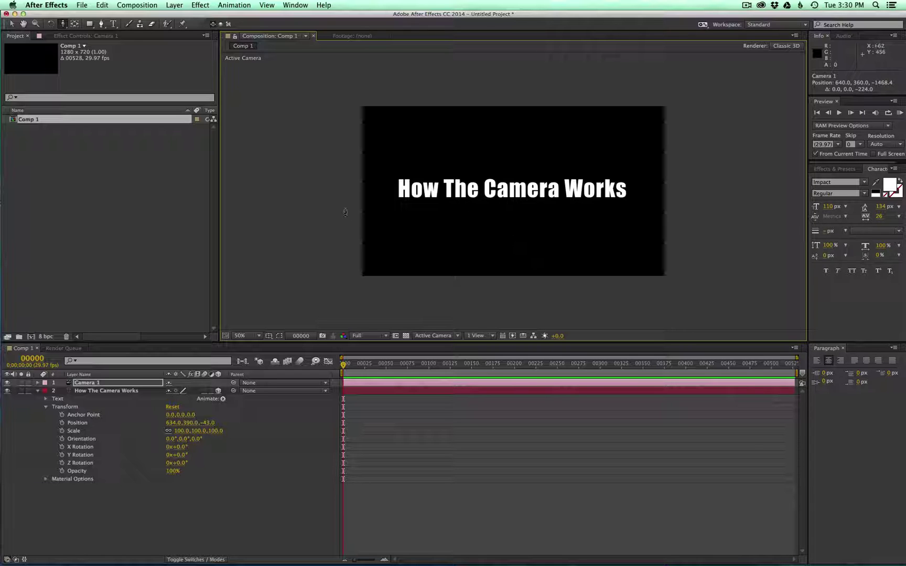
Step: Add a near-white solid layer and place it below the title layer
{"action": "left_click", "coordinate": [174, 5]}
{"action": "mouse_move", "coordinate": [174, 17]}
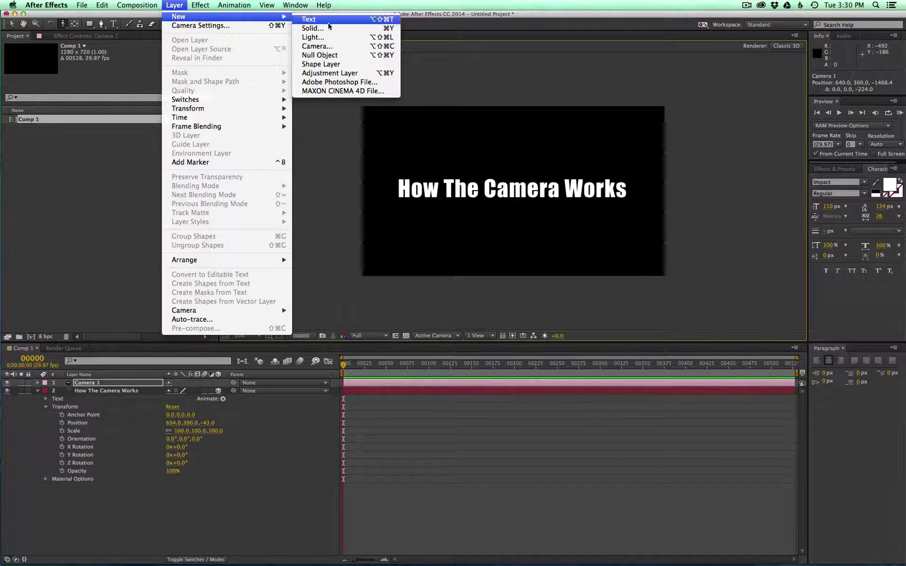
{"action": "left_click", "coordinate": [346, 29]}
{"action": "left_click", "coordinate": [447, 344]}
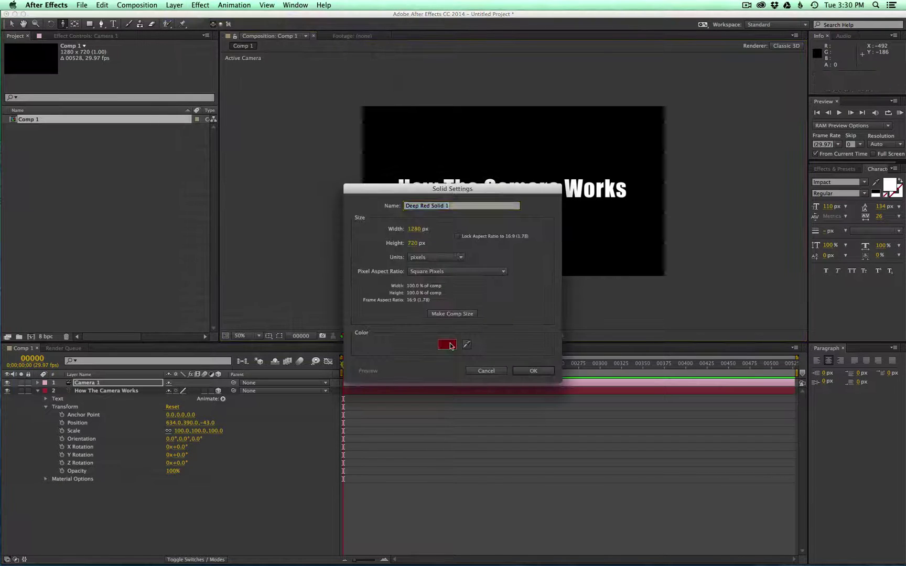
{"action": "left_click_drag", "start_coordinate": [472, 275], "coordinate": [471, 303]}
{"action": "left_click_drag", "start_coordinate": [351, 255], "coordinate": [302, 238]}
{"action": "left_click", "coordinate": [546, 231]}
{"action": "left_click", "coordinate": [533, 371]}
{"action": "left_click_drag", "start_coordinate": [94, 382], "coordinate": [105, 497]}
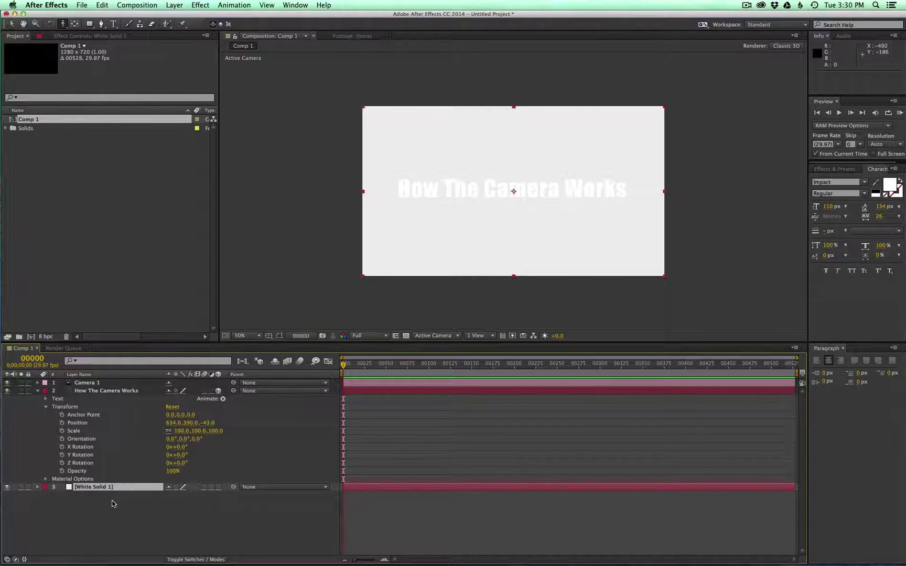
Step: Recolour the title text dark grey and make the white solid a 3D layer
{"action": "left_click", "coordinate": [113, 391]}
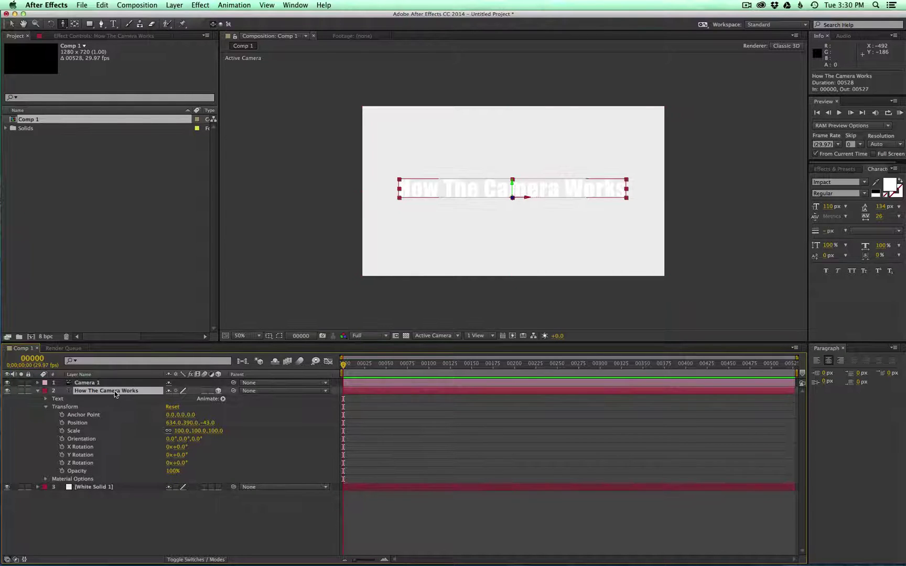
{"action": "left_click", "coordinate": [889, 185]}
{"action": "left_click_drag", "start_coordinate": [348, 305], "coordinate": [310, 320]}
{"action": "left_click", "coordinate": [545, 231]}
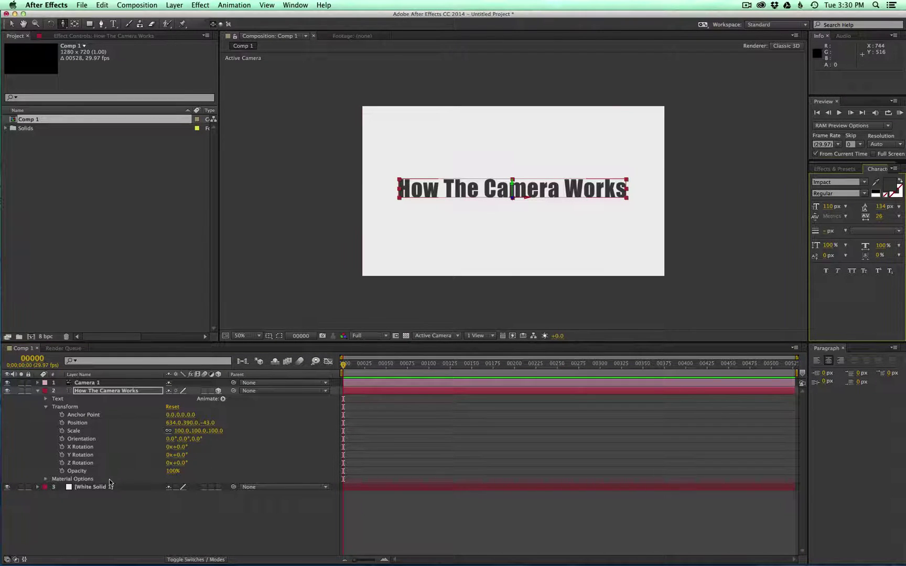
{"action": "left_click", "coordinate": [148, 488]}
{"action": "left_click", "coordinate": [219, 487]}
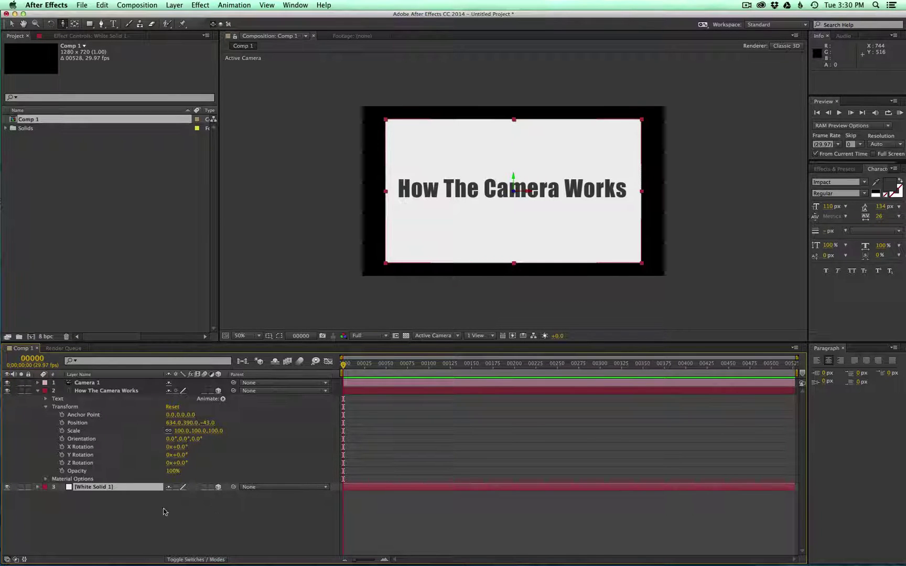
Step: Set White Solid 1's X Rotation to -90°
{"action": "key", "text": "r"}
{"action": "left_click_drag", "start_coordinate": [181, 505], "coordinate": [163, 504]}
{"action": "left_click", "coordinate": [183, 503]}
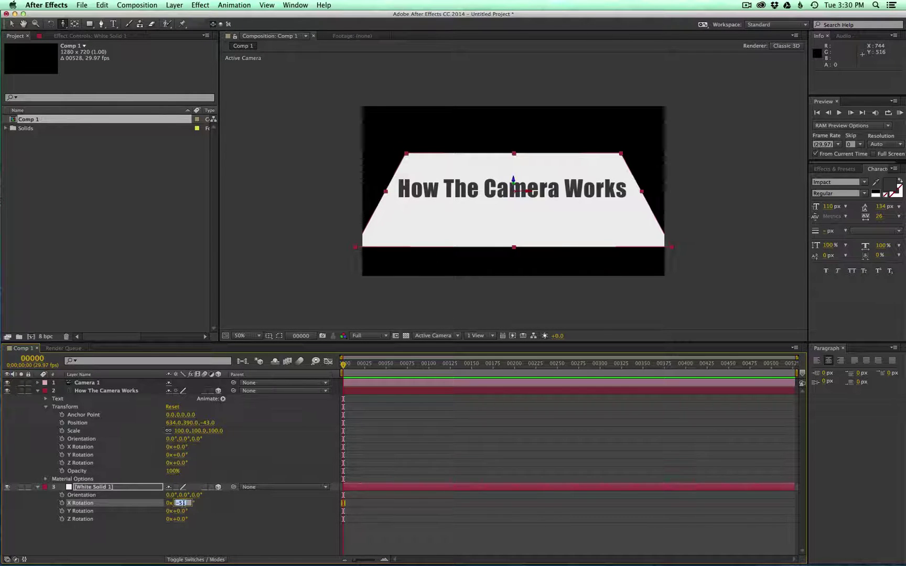
{"action": "type", "text": "-90"}
{"action": "key", "text": "Return"}
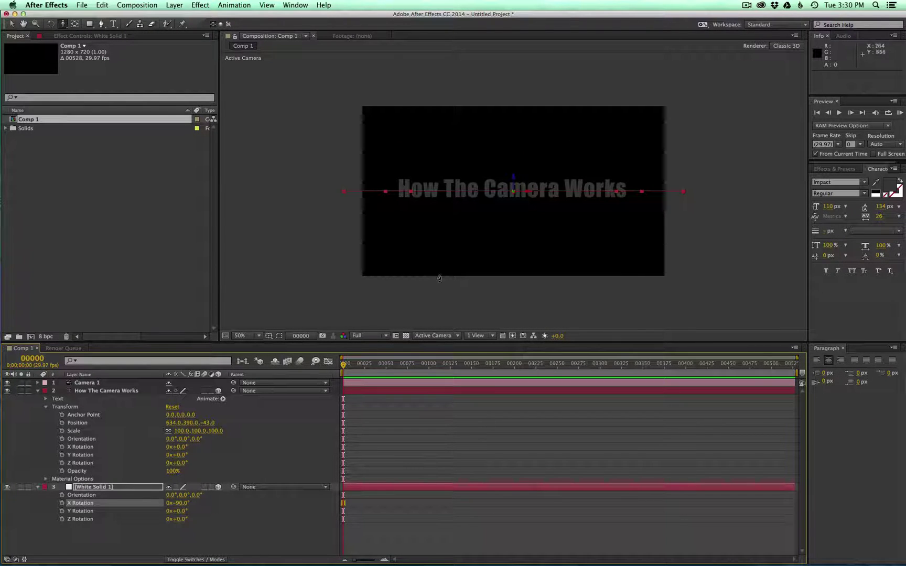
Step: Move the floor below the title and stretch it to about 233% to fill the lower frame
{"action": "key", "text": "v"}
{"action": "left_click_drag", "start_coordinate": [514, 177], "coordinate": [746, 233]}
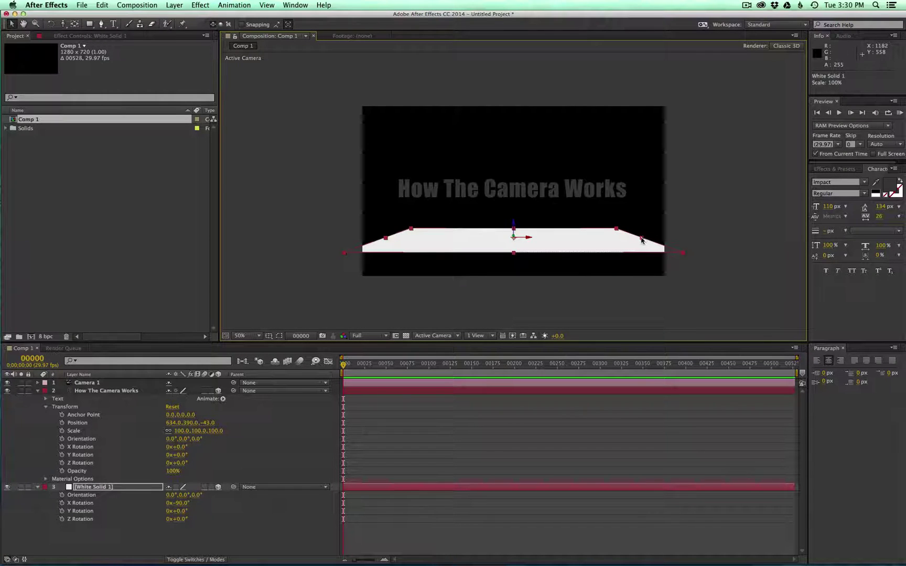
{"action": "left_click_drag", "start_coordinate": [641, 237], "coordinate": [710, 238]}
{"action": "left_click_drag", "start_coordinate": [513, 255], "coordinate": [514, 300]}
{"action": "left_click_drag", "start_coordinate": [317, 238], "coordinate": [266, 238]}
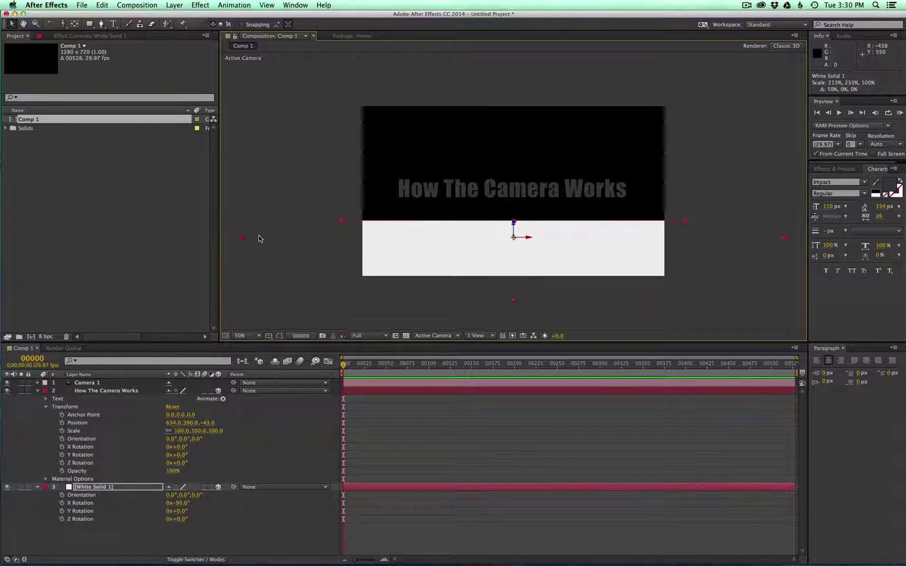
Step: Duplicate White Solid 1 and set the copy's X Rotation back to 0°
{"action": "left_click", "coordinate": [137, 486]}
{"action": "key", "text": "super+d"}
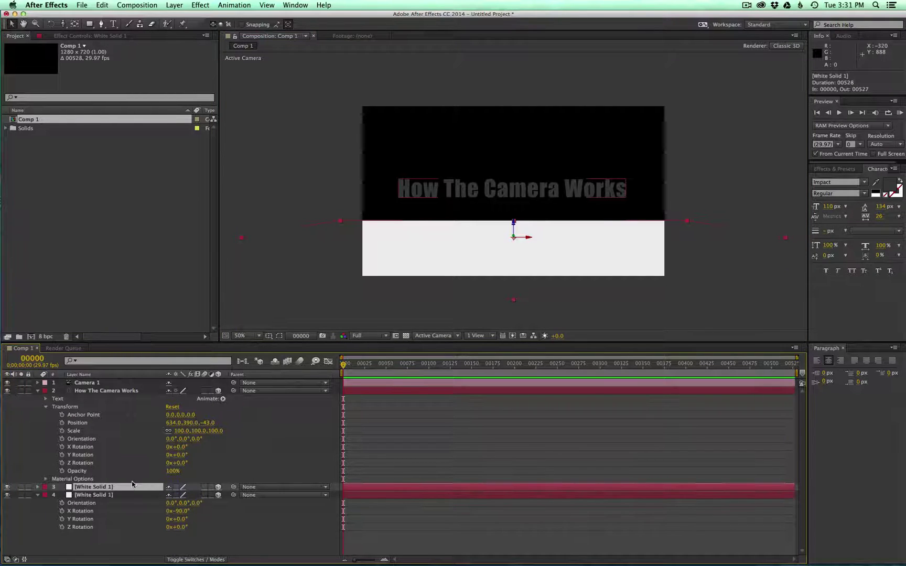
{"action": "key", "text": "r"}
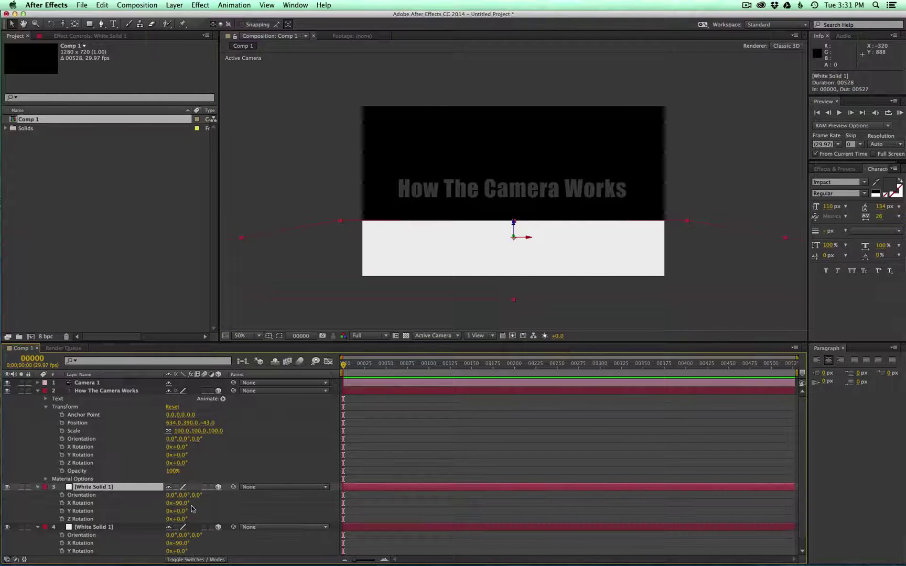
{"action": "left_click", "coordinate": [178, 503]}
{"action": "left_click_drag", "start_coordinate": [178, 502], "coordinate": [183, 503]}
{"action": "left_click", "coordinate": [186, 504]}
{"action": "left_click", "coordinate": [212, 508]}
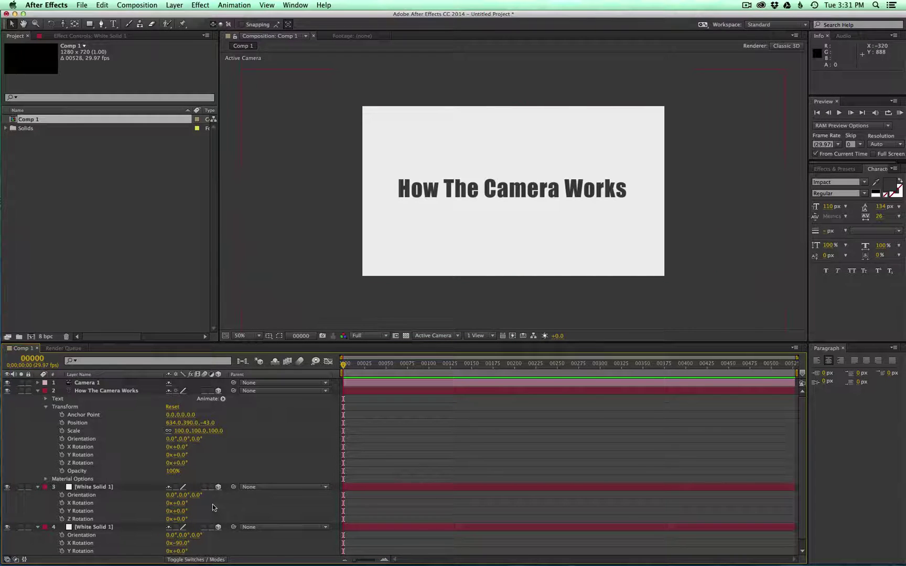
Step: Change the copied solid's colour in Solid Settings to light gray CECECE
{"action": "left_click", "coordinate": [93, 487]}
{"action": "left_click", "coordinate": [175, 4]}
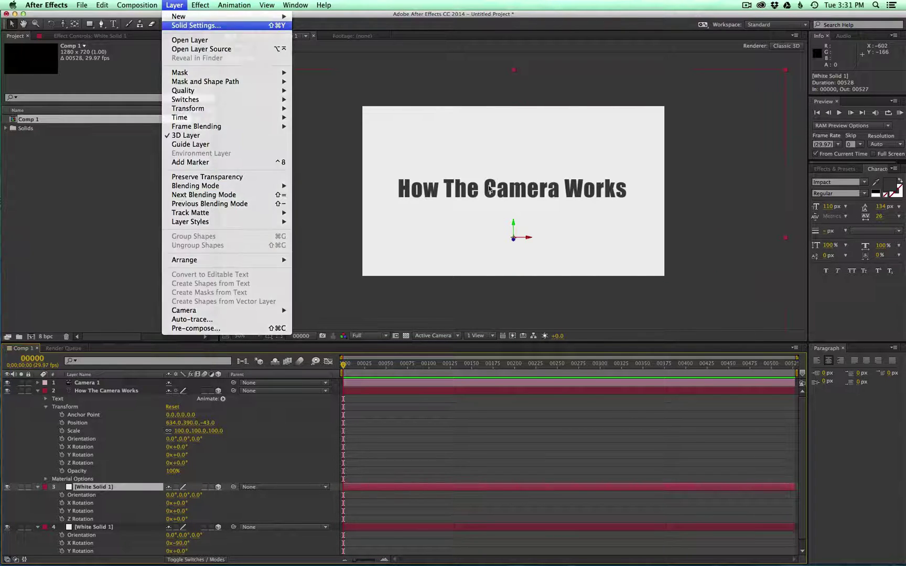
{"action": "key", "text": "Return"}
{"action": "left_click", "coordinate": [448, 333]}
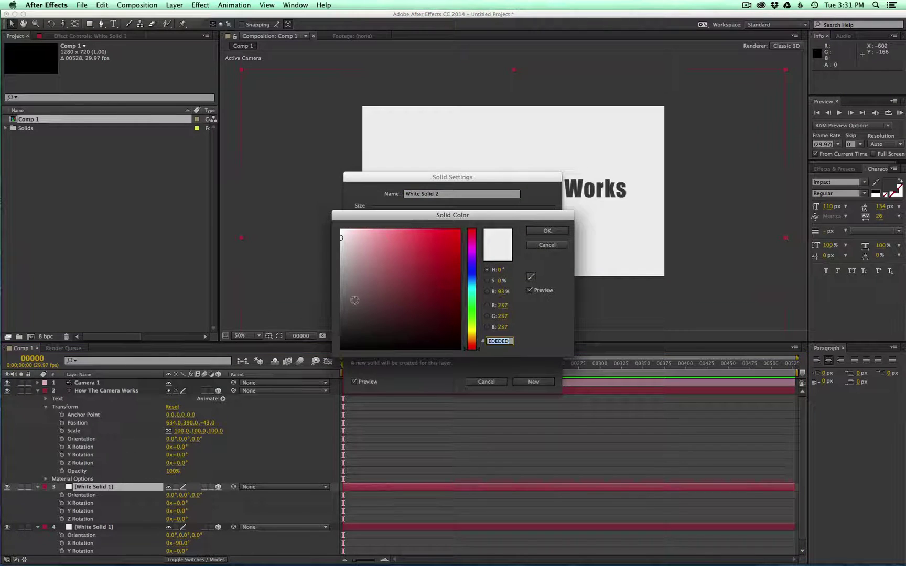
{"action": "left_click", "coordinate": [338, 252]}
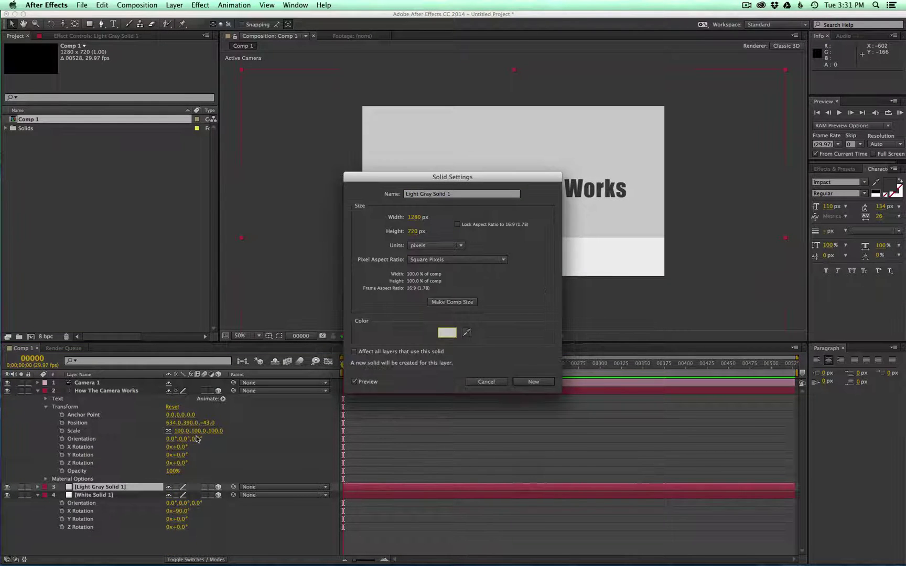
{"action": "left_click", "coordinate": [532, 382]}
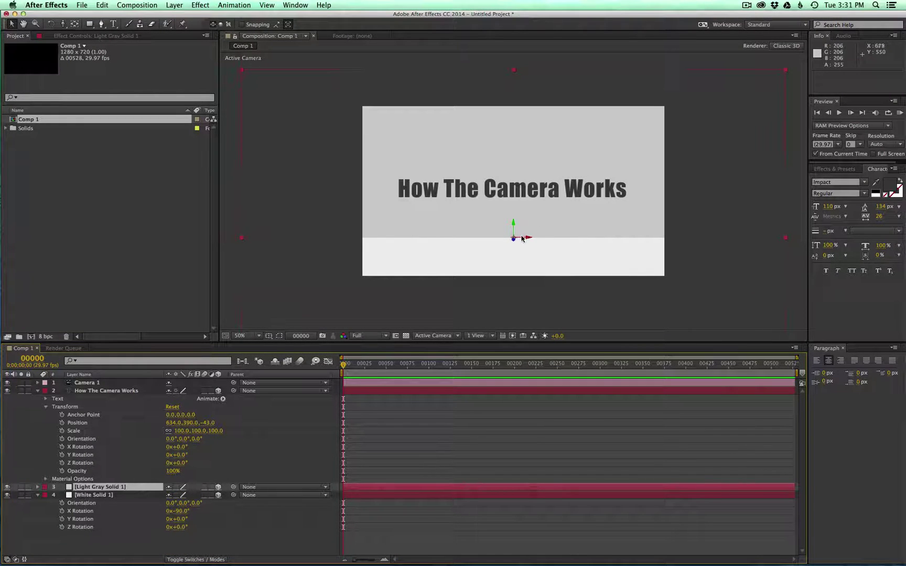
Step: Push the gray wall back behind the title and scale it to fill the upper frame
{"action": "left_click_drag", "start_coordinate": [513, 240], "coordinate": [566, 144]}
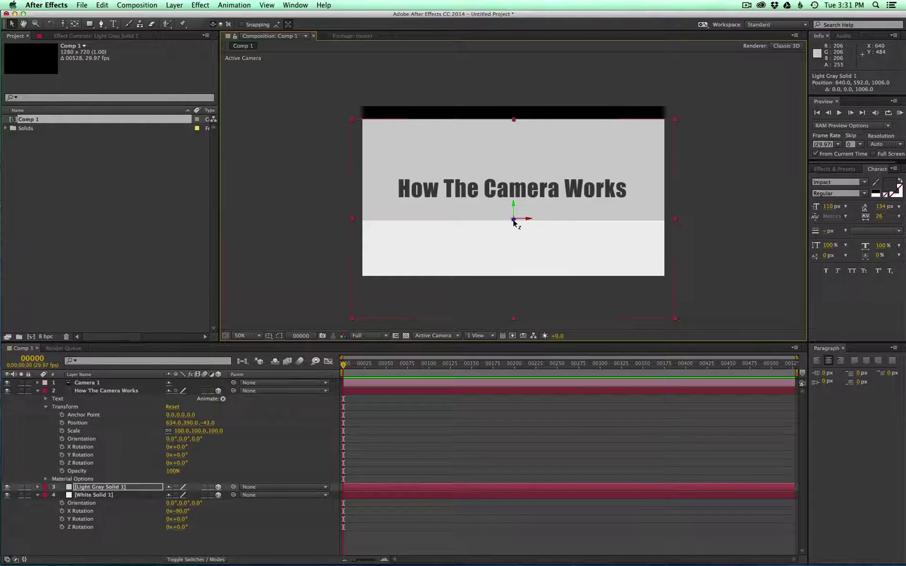
{"action": "left_click_drag", "start_coordinate": [516, 219], "coordinate": [519, 162]}
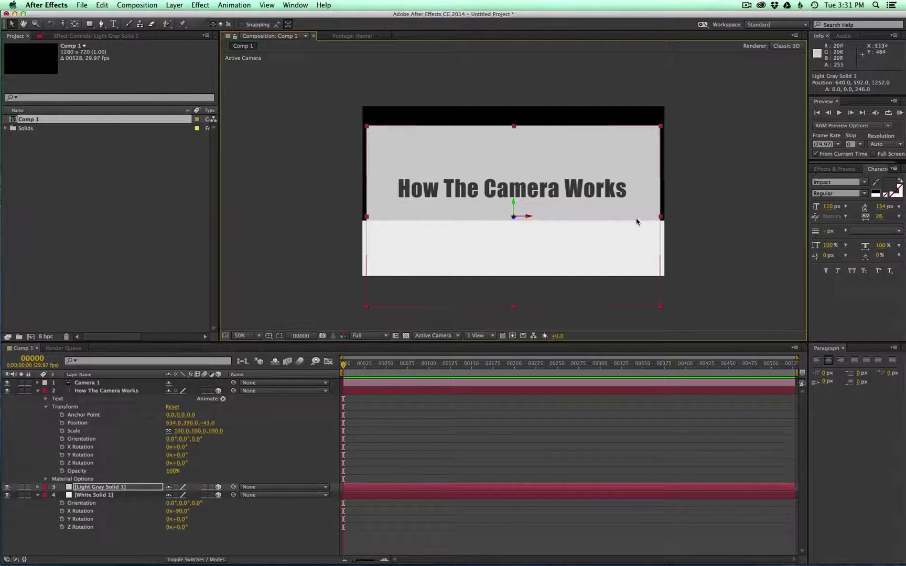
{"action": "left_click_drag", "start_coordinate": [659, 218], "coordinate": [683, 217]}
{"action": "left_click_drag", "start_coordinate": [513, 126], "coordinate": [515, 107]}
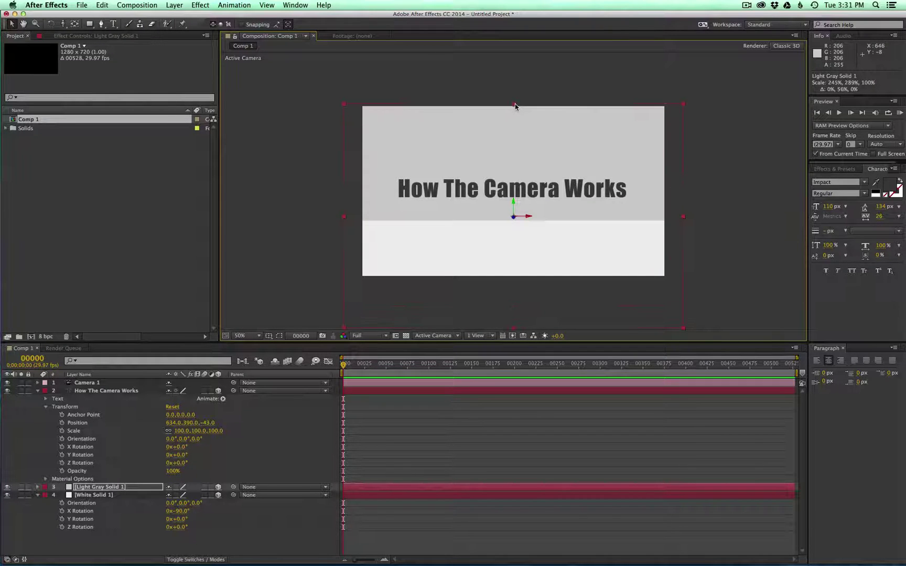
{"action": "left_click_drag", "start_coordinate": [575, 139], "coordinate": [581, 130]}
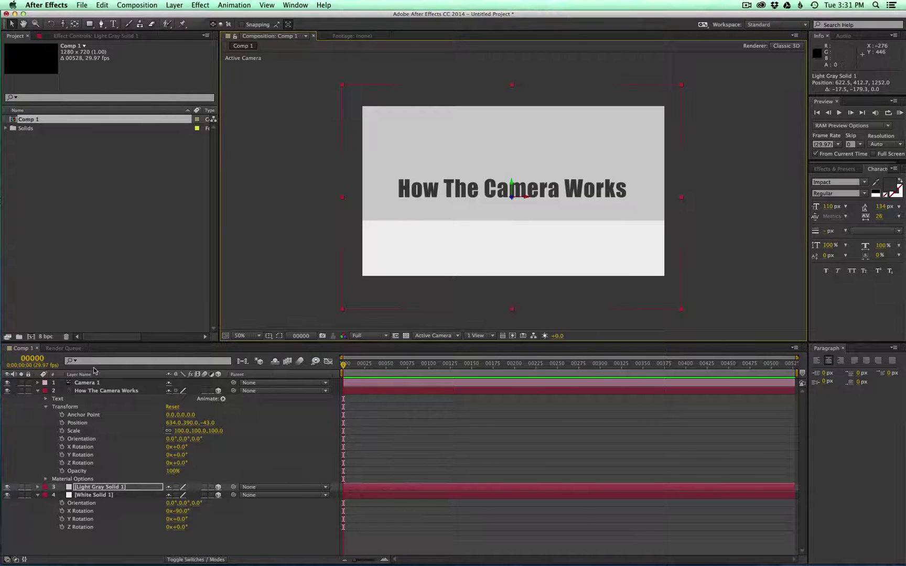
{"action": "left_click", "coordinate": [38, 390]}
{"action": "left_click", "coordinate": [38, 406]}
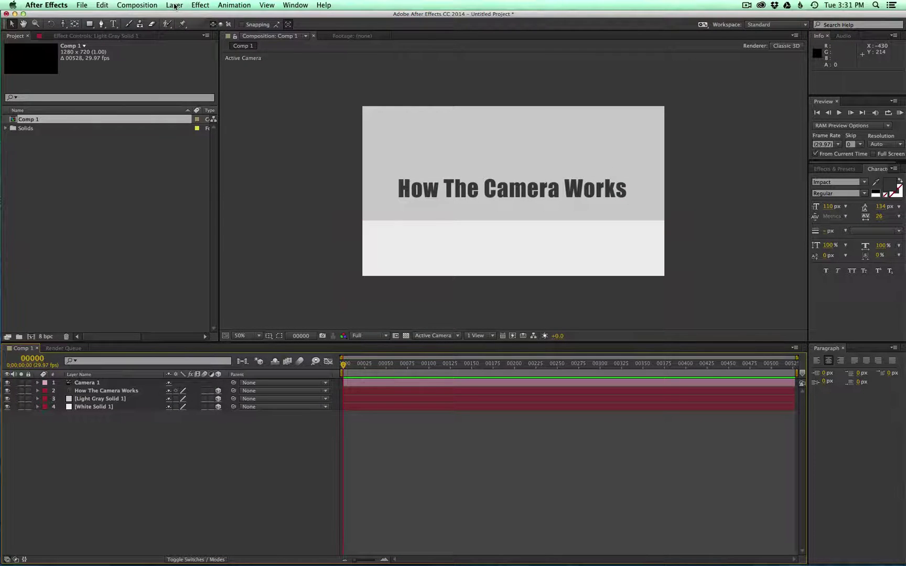
Step: Set up a new Spot light at 100% intensity and 90° cone angle, with Casts Shadows enabled
{"action": "left_click", "coordinate": [174, 5]}
{"action": "mouse_move", "coordinate": [174, 15]}
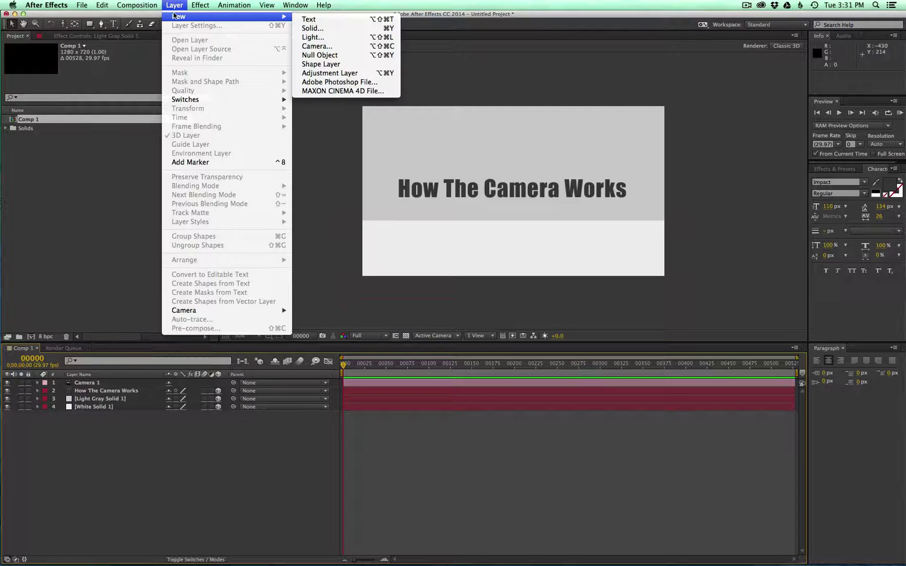
{"action": "left_click", "coordinate": [374, 37]}
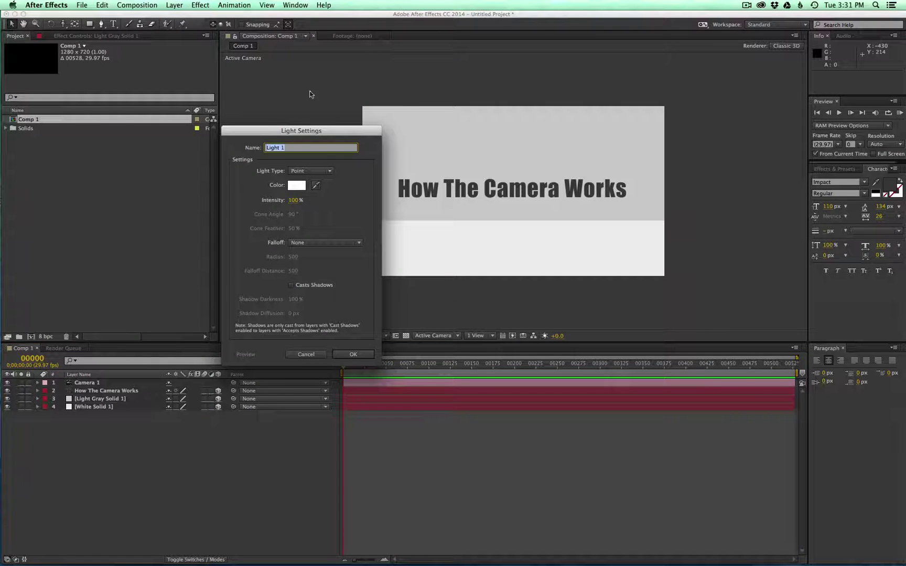
{"action": "left_click", "coordinate": [327, 172]}
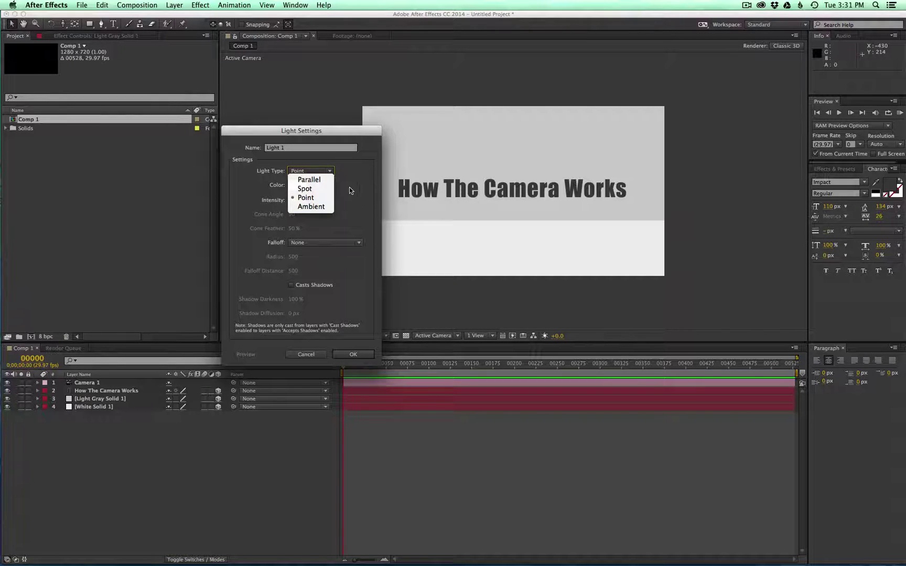
{"action": "left_click", "coordinate": [317, 188]}
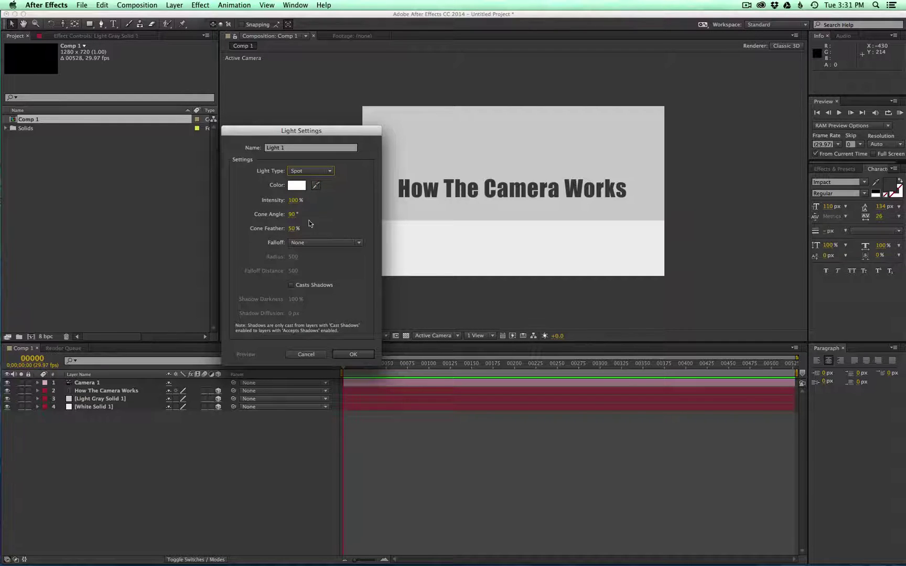
{"action": "left_click", "coordinate": [291, 285]}
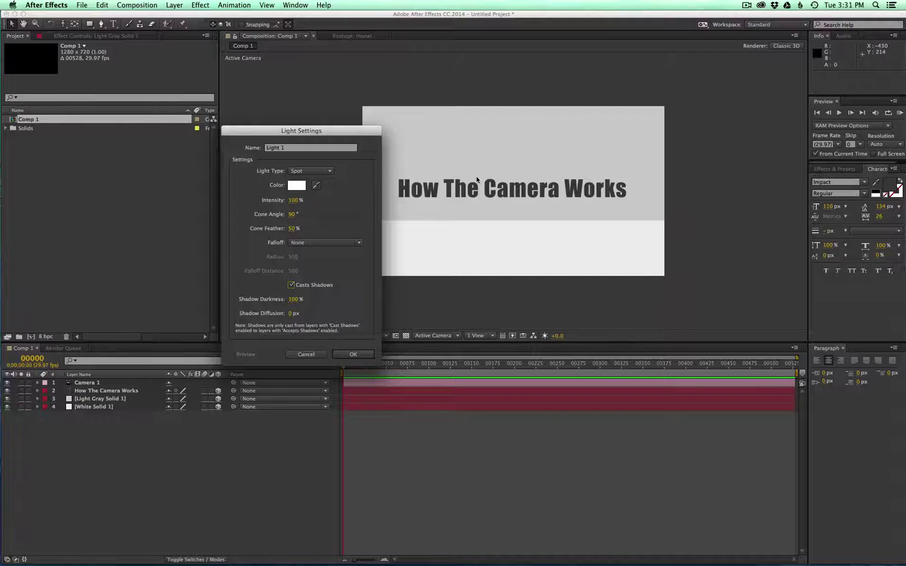
Step: Create Light 1 and turn on Casts Shadows in the title layer's material options
{"action": "left_click", "coordinate": [354, 355]}
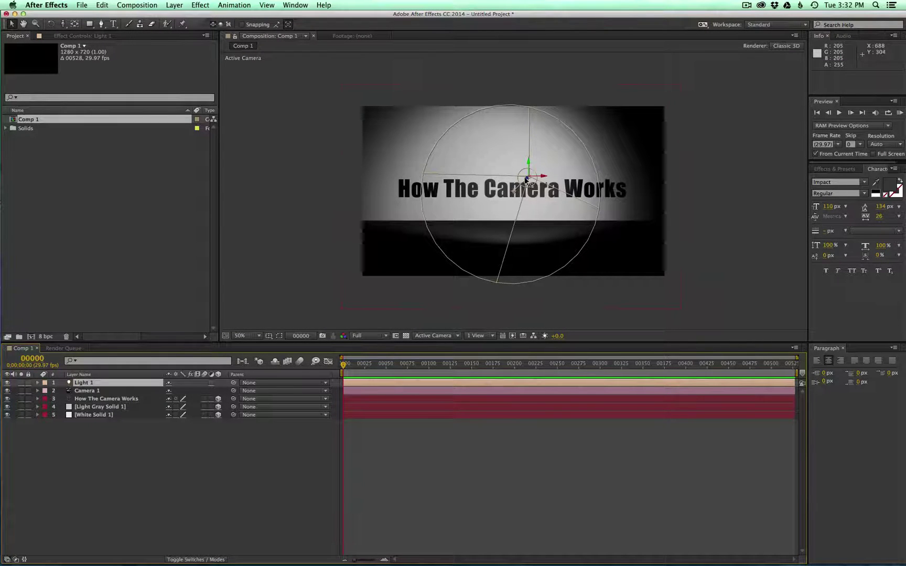
{"action": "left_click_drag", "start_coordinate": [525, 179], "coordinate": [508, 188]}
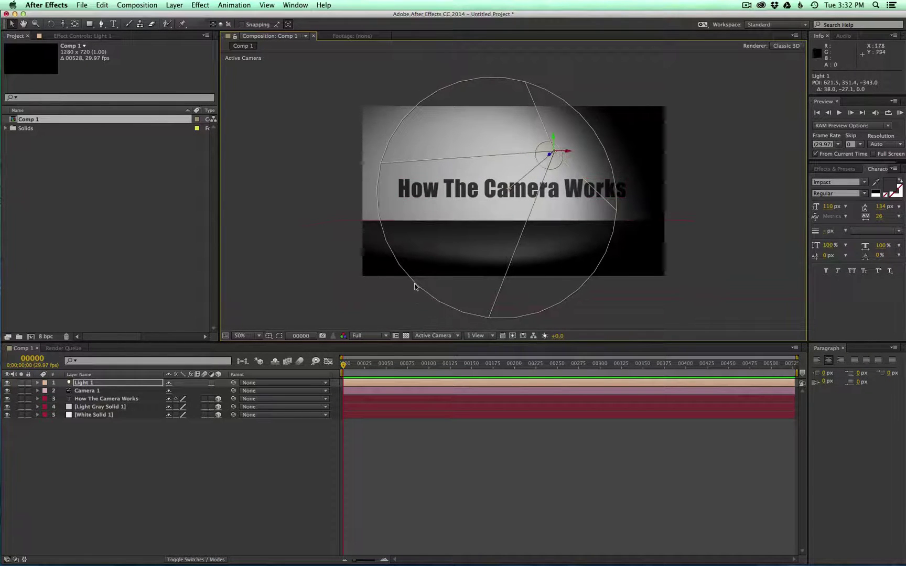
{"action": "left_click", "coordinate": [113, 399]}
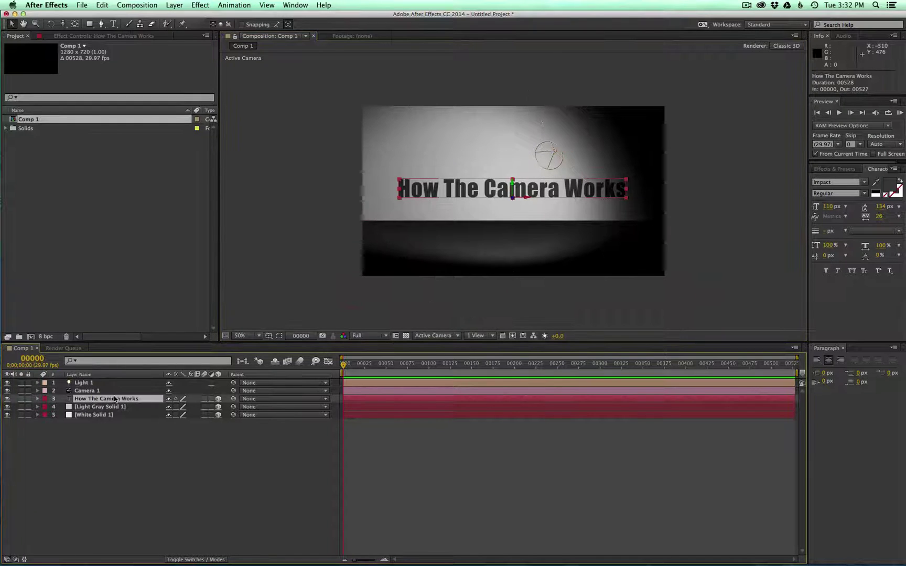
{"action": "key", "text": "a"}
{"action": "key", "text": "a"}
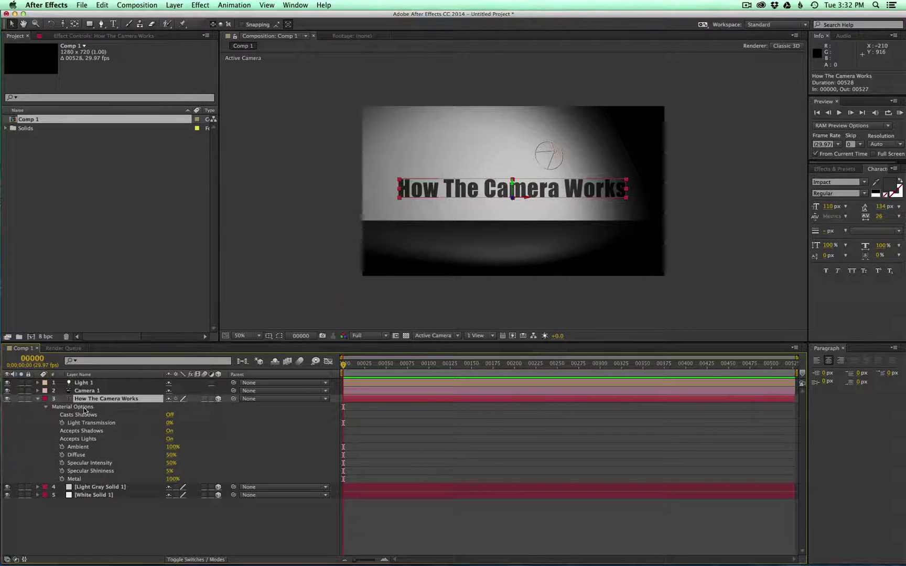
{"action": "left_click", "coordinate": [170, 415]}
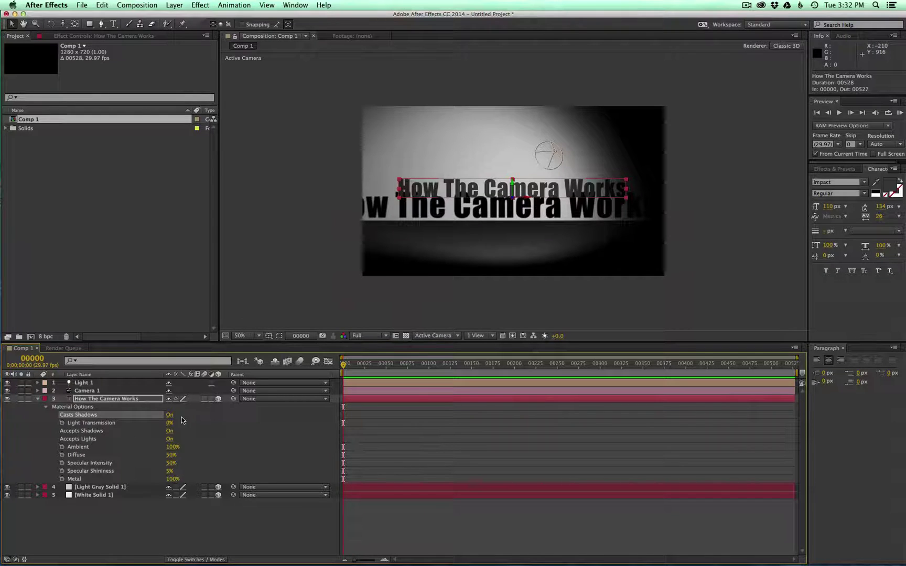
Step: Move Light 1 to the upper left and aim its point of interest at the title
{"action": "left_click", "coordinate": [118, 383]}
{"action": "left_click_drag", "start_coordinate": [507, 191], "coordinate": [511, 214]}
{"action": "left_click_drag", "start_coordinate": [552, 135], "coordinate": [461, 121]}
{"action": "left_click_drag", "start_coordinate": [395, 196], "coordinate": [446, 183]}
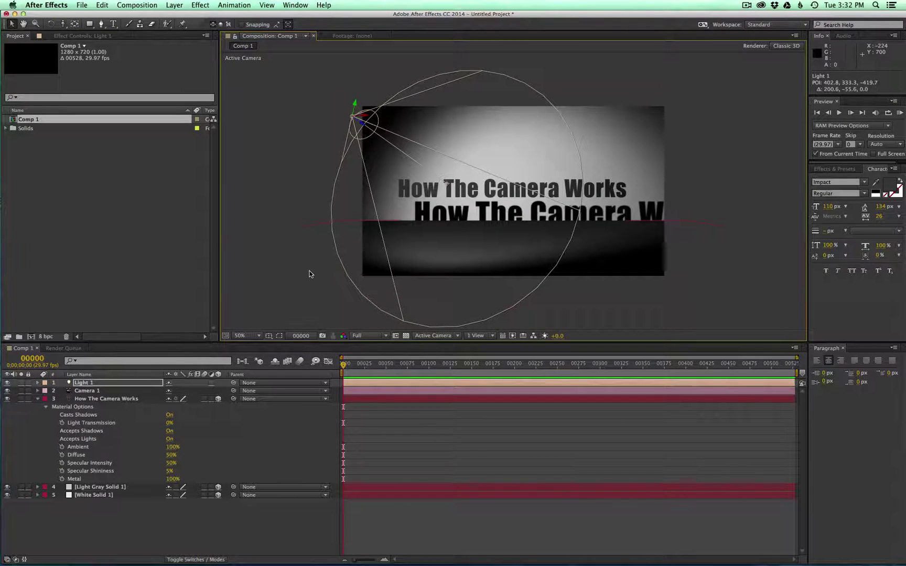
Step: In Light 1's Light Options, scrub Shadow Darkness down toward 39% to fade the shadow
{"action": "left_click", "coordinate": [38, 382]}
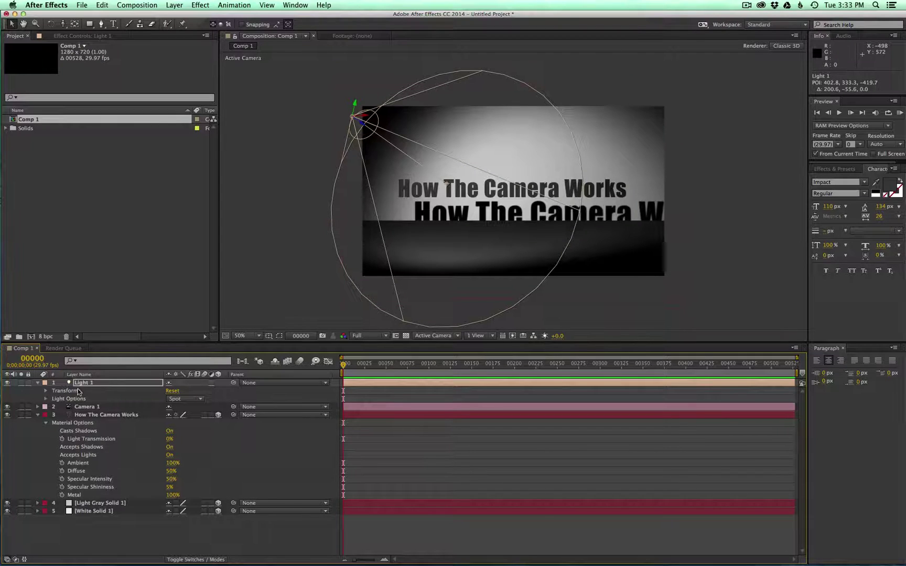
{"action": "left_click", "coordinate": [46, 399]}
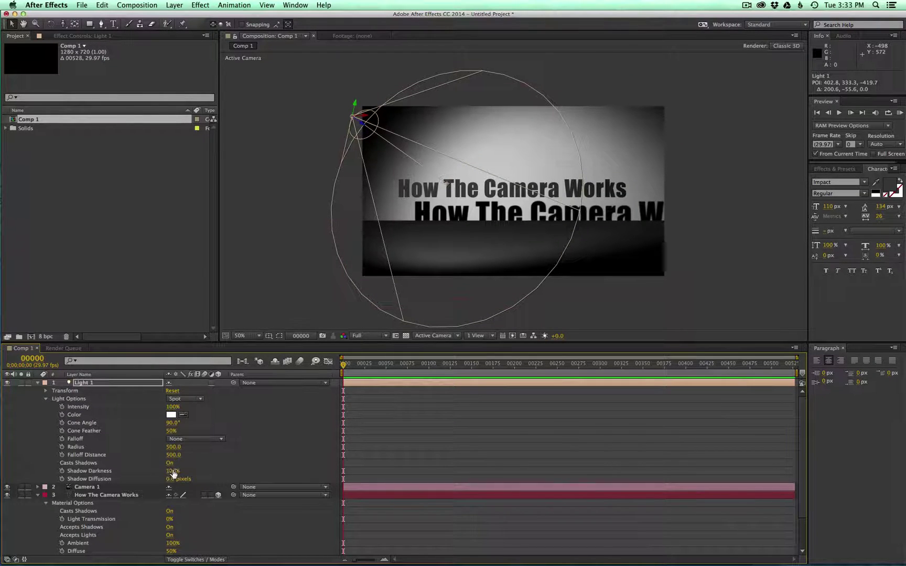
{"action": "left_click_drag", "start_coordinate": [173, 472], "coordinate": [191, 479]}
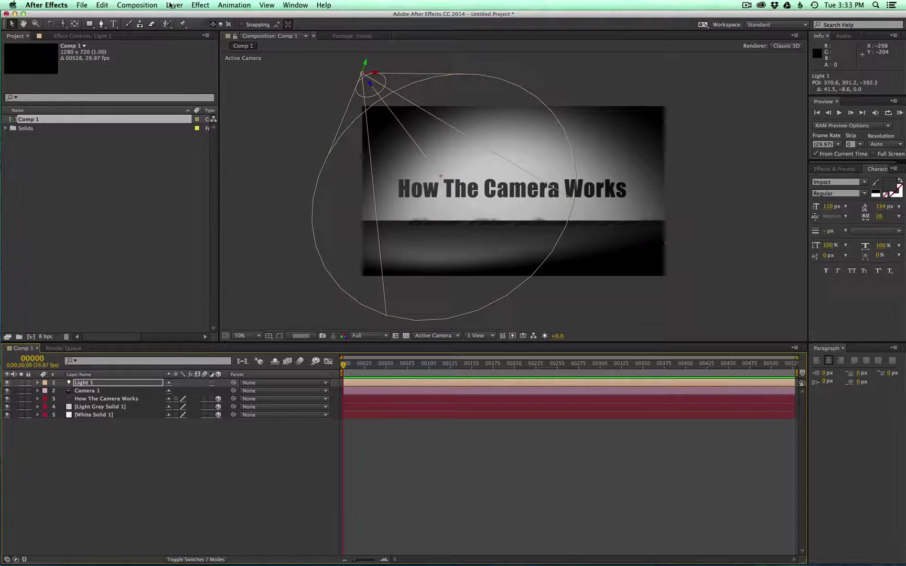
Step: Add Light 2 with default spot settings and drag it to the title's right
{"action": "left_click", "coordinate": [172, 5]}
{"action": "mouse_move", "coordinate": [180, 16]}
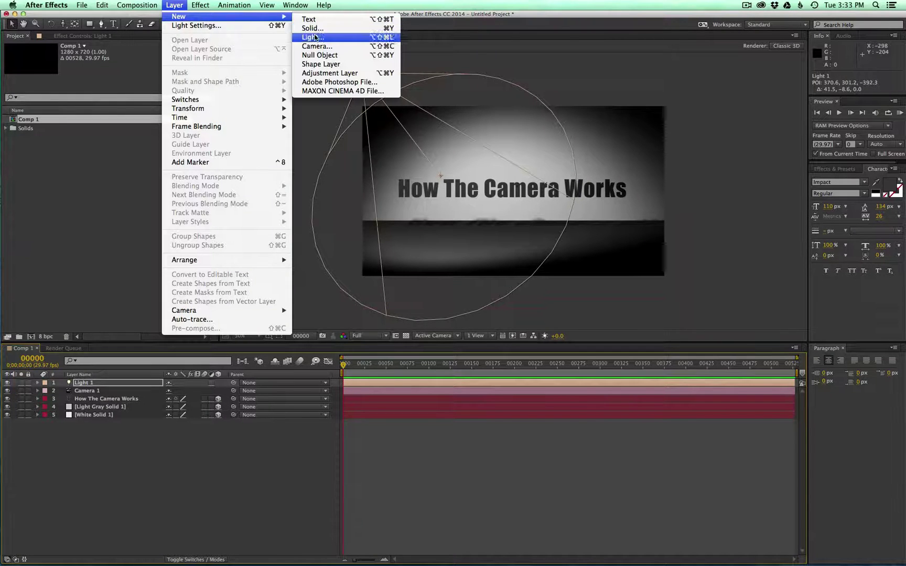
{"action": "left_click", "coordinate": [315, 37]}
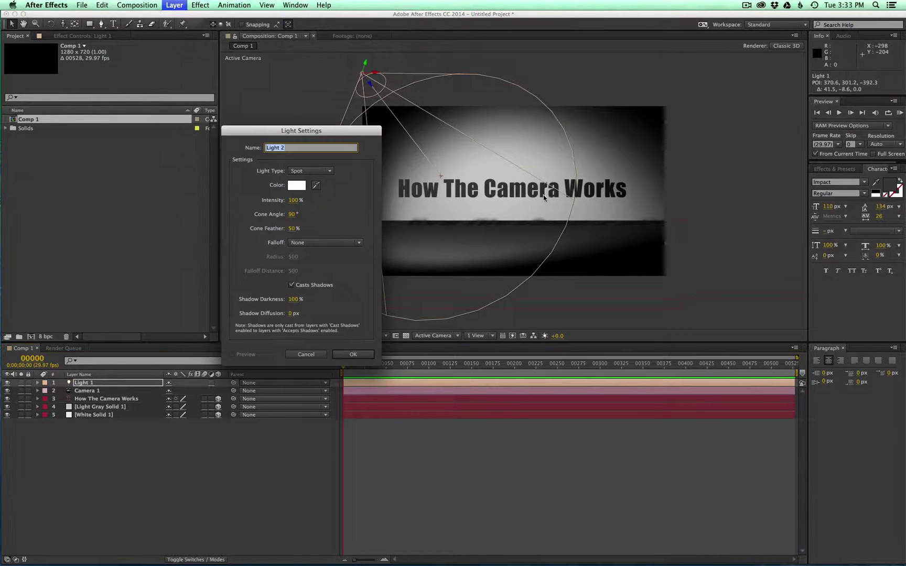
{"action": "left_click", "coordinate": [353, 354]}
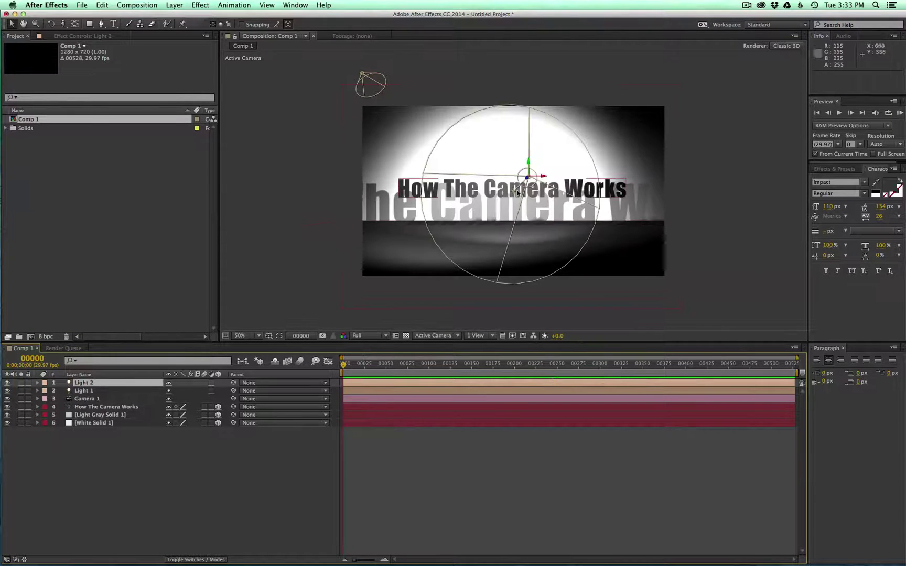
{"action": "left_click_drag", "start_coordinate": [550, 178], "coordinate": [701, 129]}
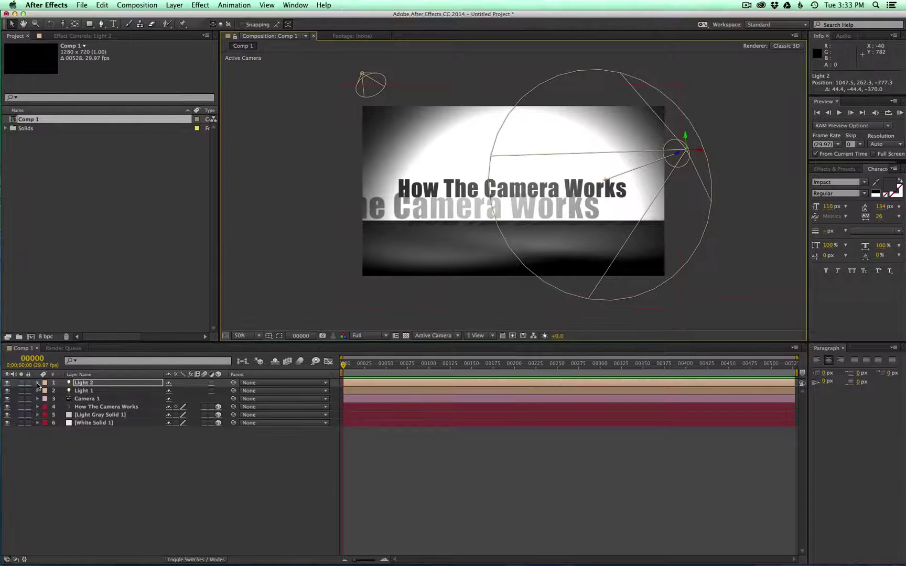
Step: Show Camera 1's Position and Point of Interest properties in the timeline
{"action": "left_click", "coordinate": [96, 398]}
{"action": "key", "text": "p"}
{"action": "left_click", "coordinate": [132, 454]}
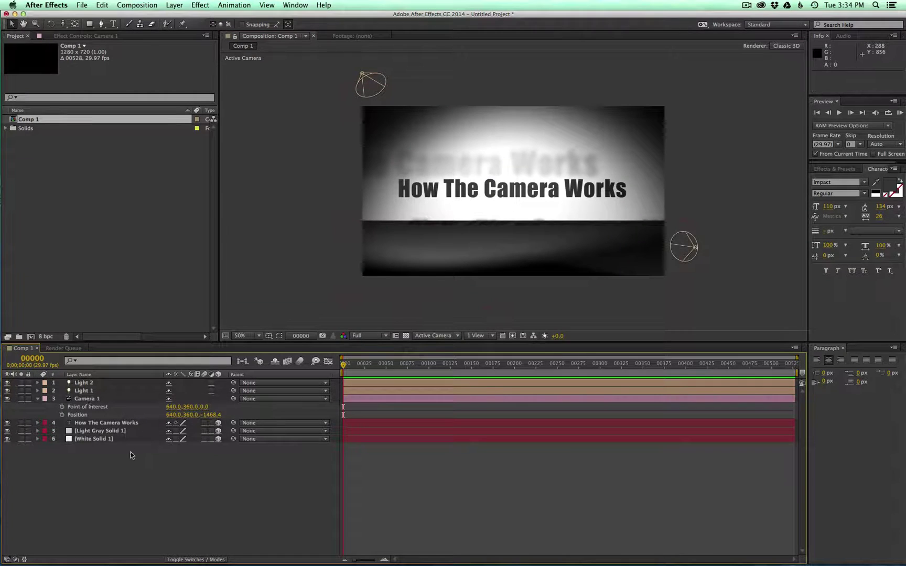
{"action": "left_click", "coordinate": [38, 399]}
{"action": "left_click", "coordinate": [95, 398]}
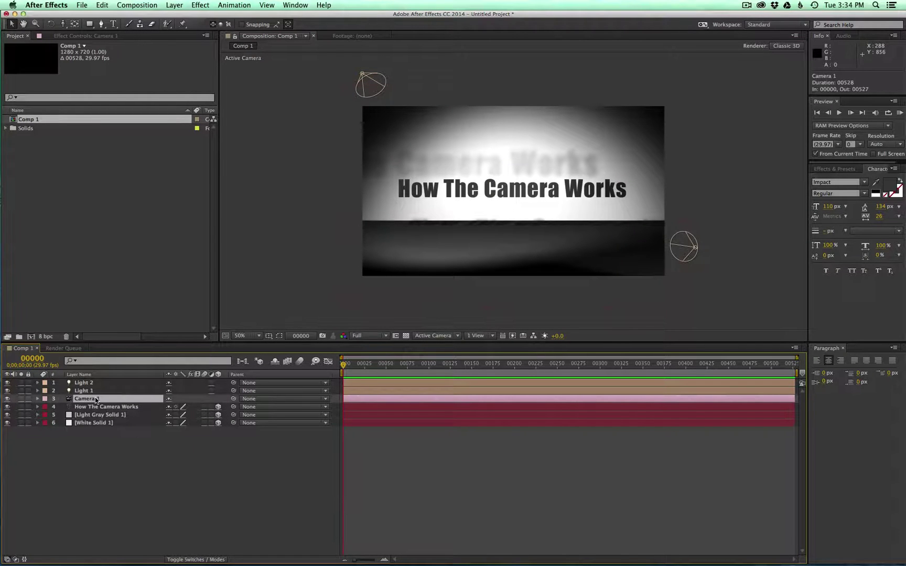
{"action": "key", "text": "p"}
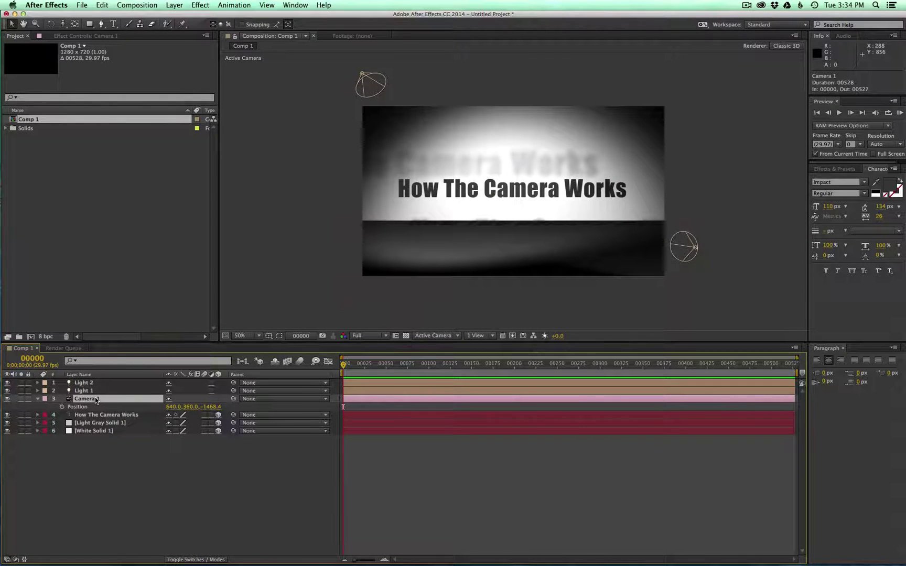
{"action": "key", "text": "shift+a"}
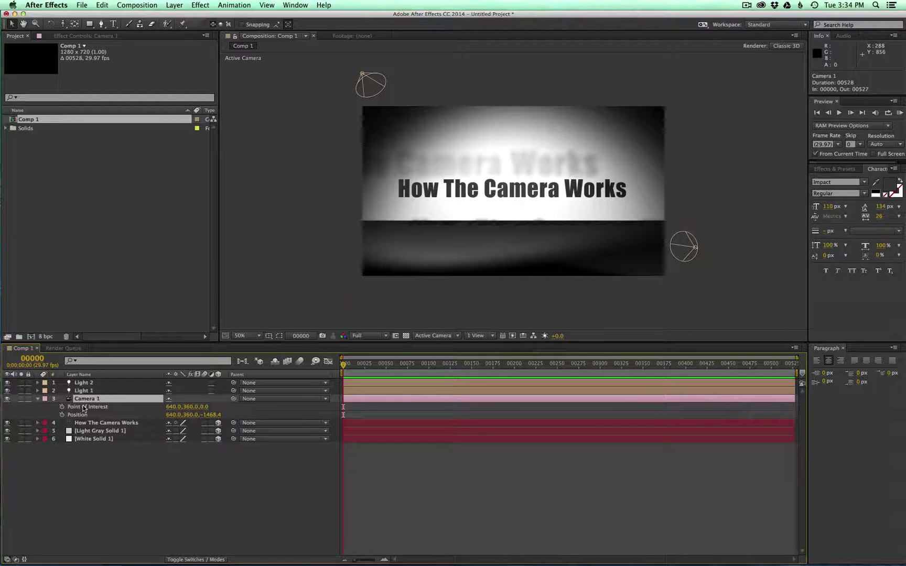
Step: Keyframe Camera 1's Point of Interest and Position at frame 0, then orbit it at frame 100
{"action": "key", "text": "c"}
{"action": "key", "text": "super+shift+a"}
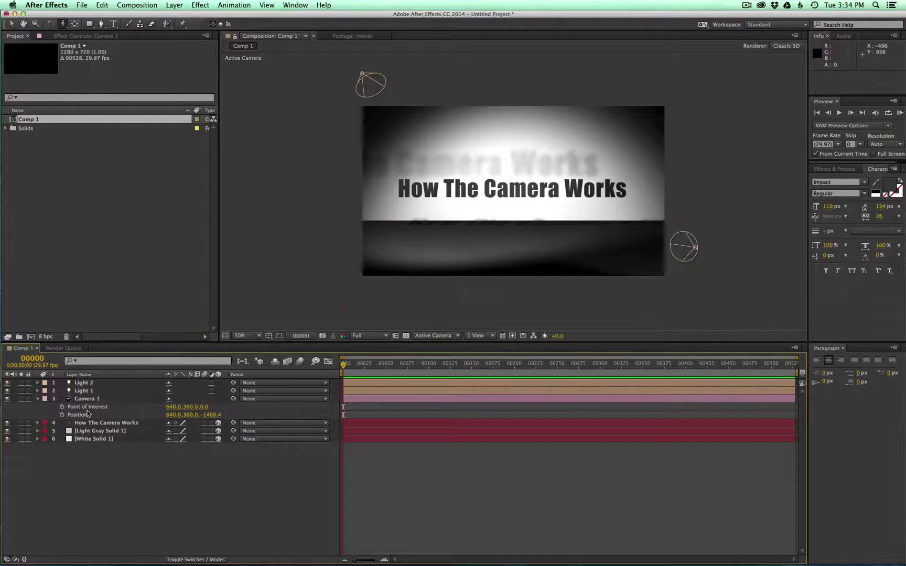
{"action": "left_click", "coordinate": [61, 407]}
{"action": "left_click", "coordinate": [62, 415]}
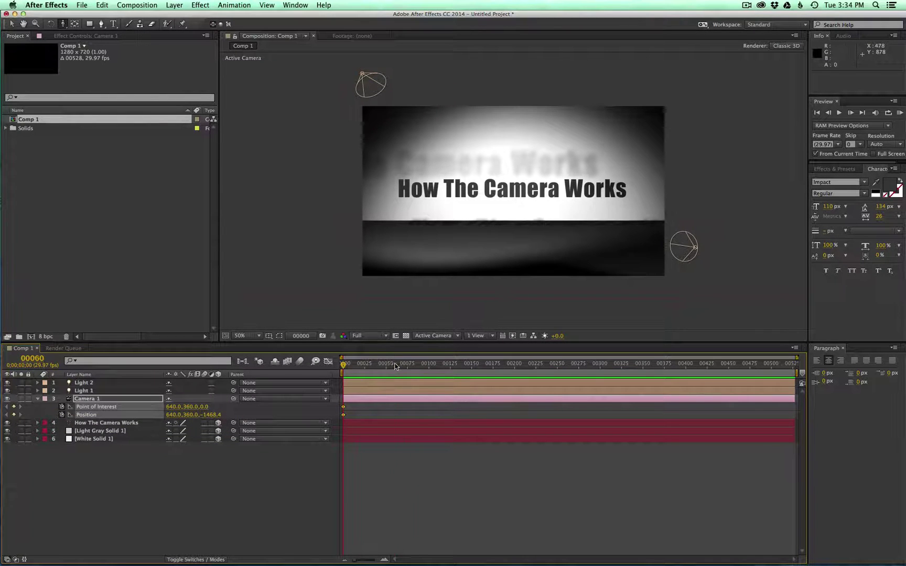
{"action": "left_click_drag", "start_coordinate": [395, 366], "coordinate": [429, 378]}
{"action": "mouse_move", "coordinate": [521, 213]}
{"action": "left_mouse_down"}
{"action": "mouse_move", "coordinate": [543, 209]}
{"action": "mouse_move", "coordinate": [531, 214]}
{"action": "mouse_move", "coordinate": [532, 204]}
{"action": "left_mouse_up"}
Step: Widen the Light Gray Solid 1 backdrop to fill the view
{"action": "key", "text": "v"}
{"action": "left_click", "coordinate": [662, 214]}
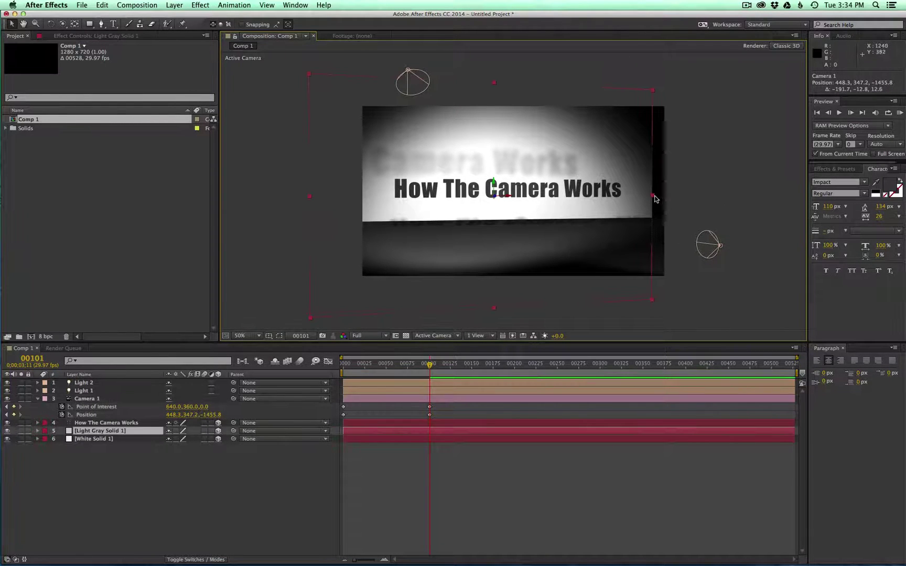
{"action": "left_click_drag", "start_coordinate": [655, 195], "coordinate": [778, 193]}
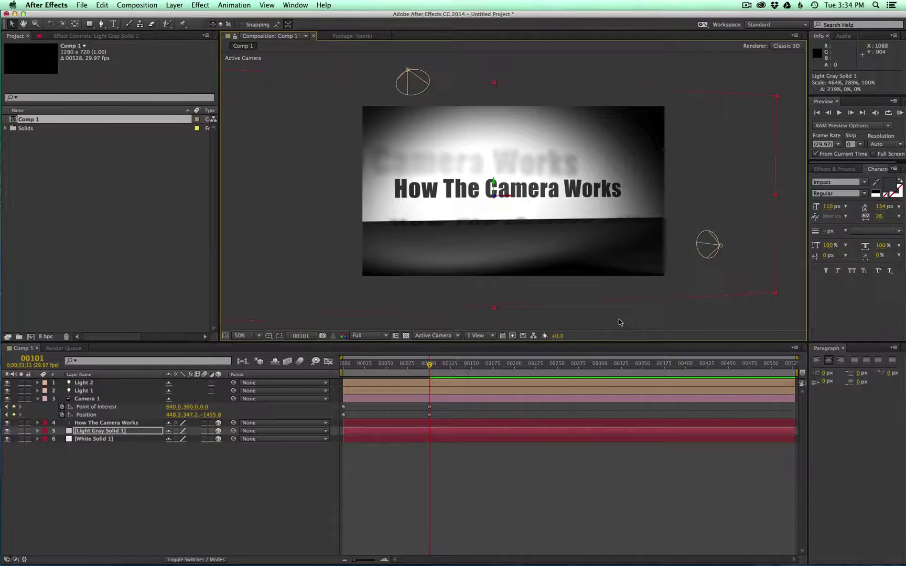
Step: End the work area at frame 101 and RAM-preview the camera move from the start
{"action": "key", "text": "n"}
{"action": "key", "text": "Home"}
{"action": "left_click", "coordinate": [427, 352]}
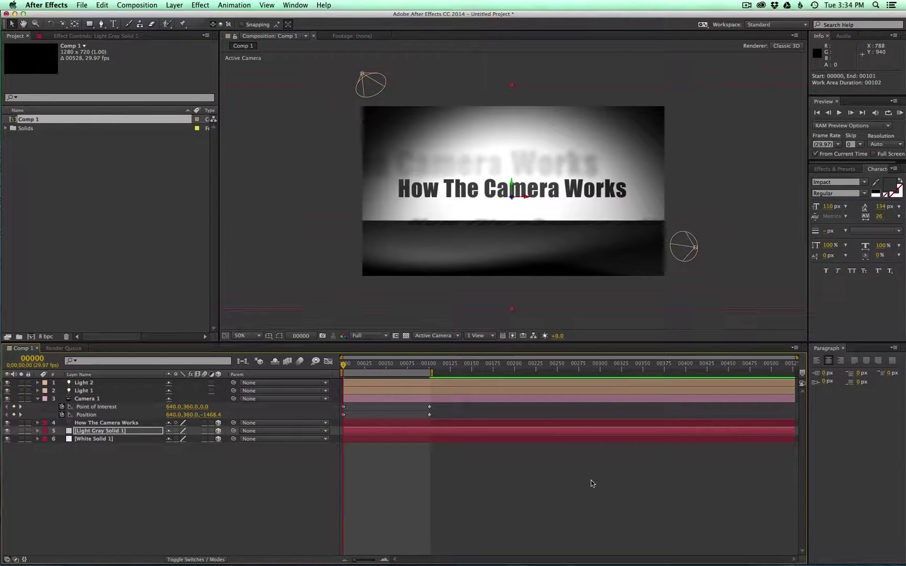
{"action": "key", "text": "KP_0"}
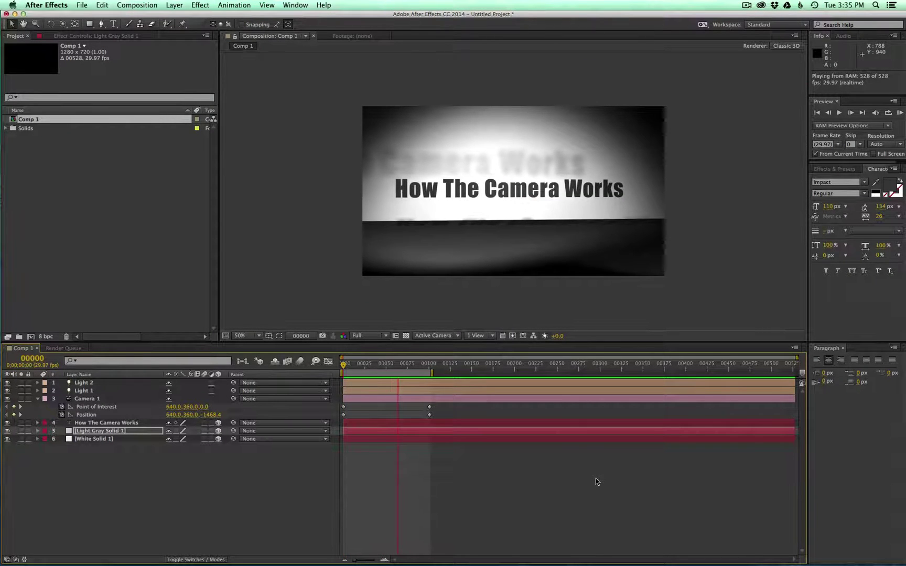
{"action": "key", "text": "space"}
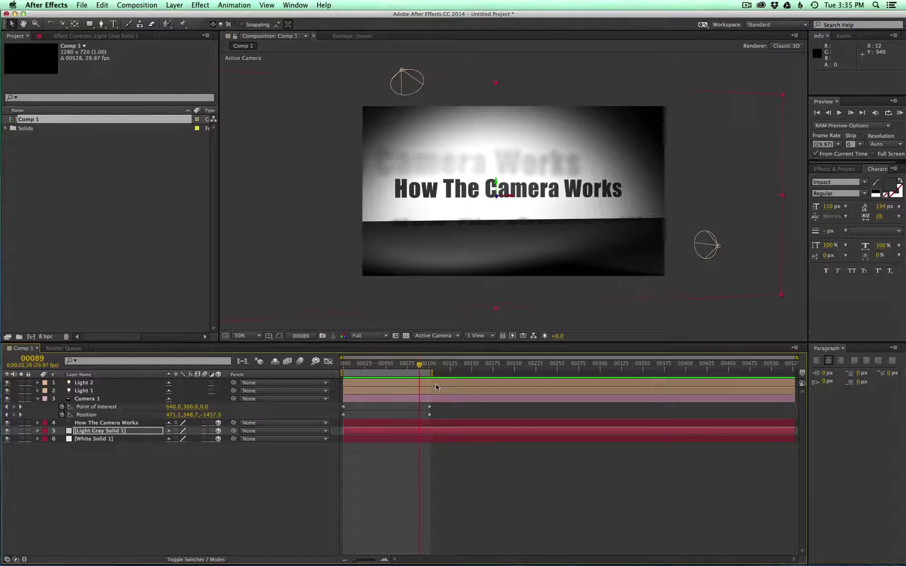
Step: At frame 101, orbit Camera 1 to a steep side angle on the title, ending at -527.5, 577, -863.9
{"action": "left_click_drag", "start_coordinate": [436, 363], "coordinate": [430, 364]}
{"action": "key", "text": "c"}
{"action": "left_click", "coordinate": [510, 220]}
{"action": "left_click_drag", "start_coordinate": [510, 220], "coordinate": [552, 214]}
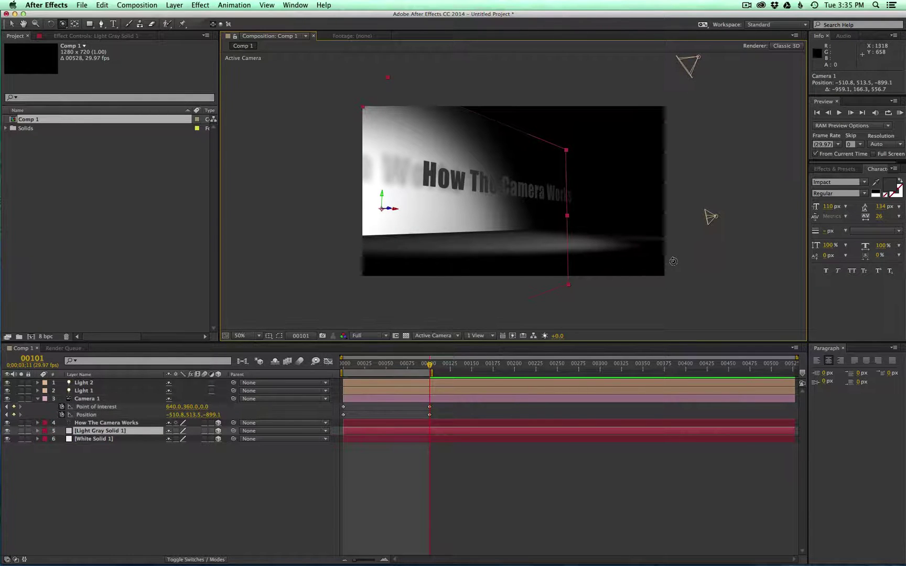
{"action": "left_click_drag", "start_coordinate": [550, 258], "coordinate": [549, 261]}
Step: Lower the White Solid 1 floor to Y 666
{"action": "key", "text": "v"}
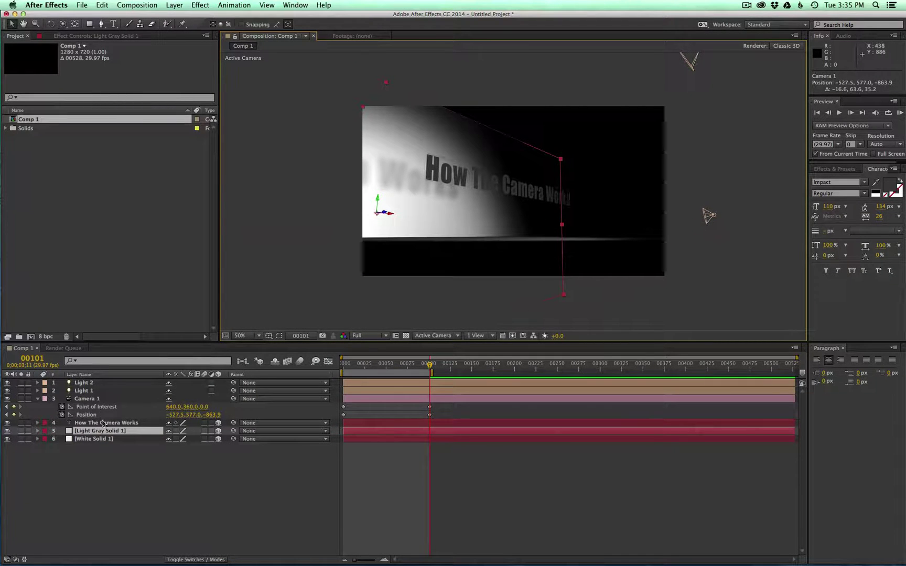
{"action": "left_click", "coordinate": [106, 437]}
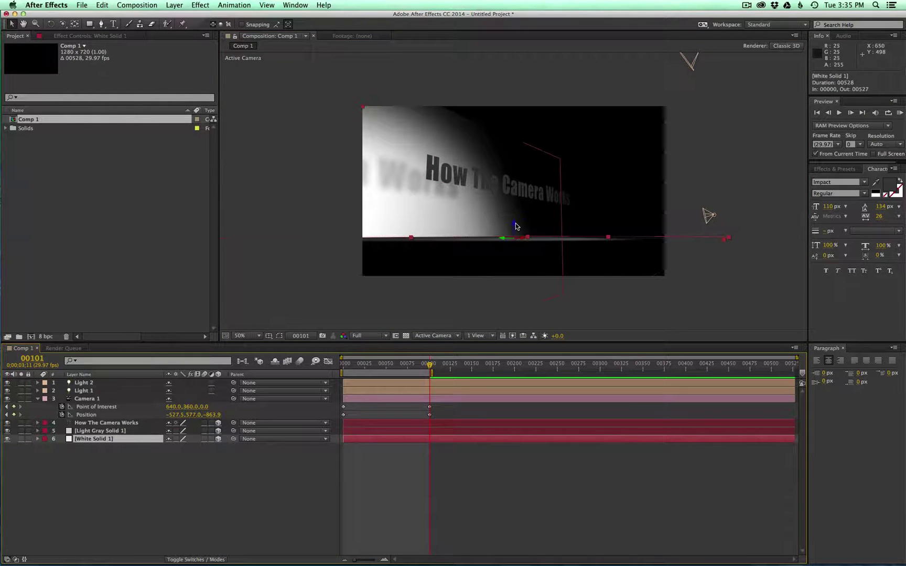
{"action": "mouse_move", "coordinate": [515, 226]}
{"action": "left_mouse_down"}
{"action": "mouse_move", "coordinate": [518, 252]}
{"action": "mouse_move", "coordinate": [517, 242]}
{"action": "left_mouse_up"}
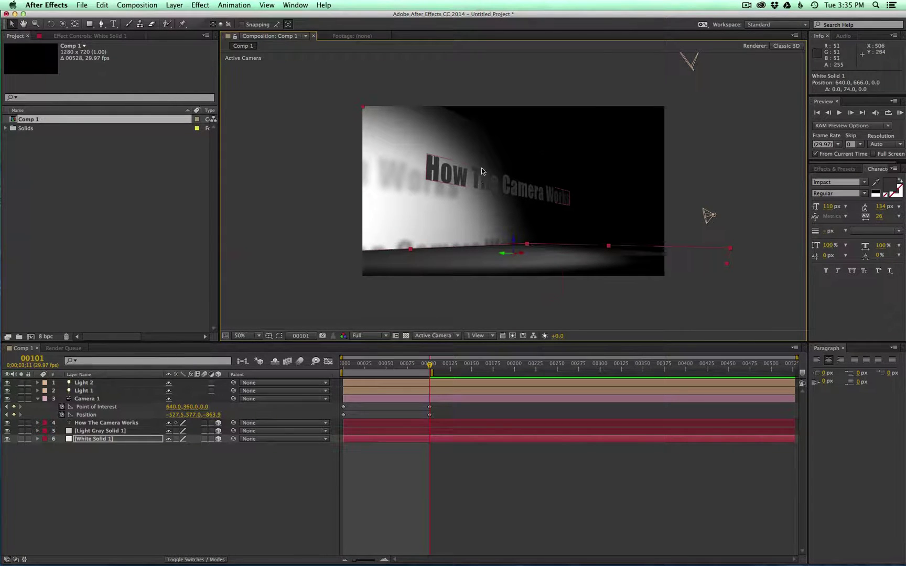
{"action": "left_click", "coordinate": [763, 283]}
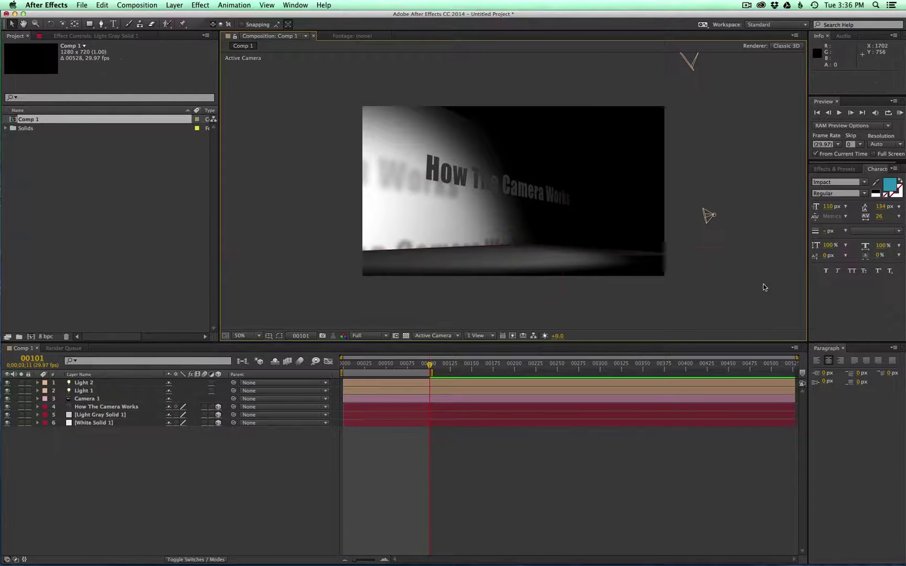
Step: Create a new Ambient light layer, Light 3, from Layer > New > Light
{"action": "left_click", "coordinate": [174, 5]}
{"action": "mouse_move", "coordinate": [181, 17]}
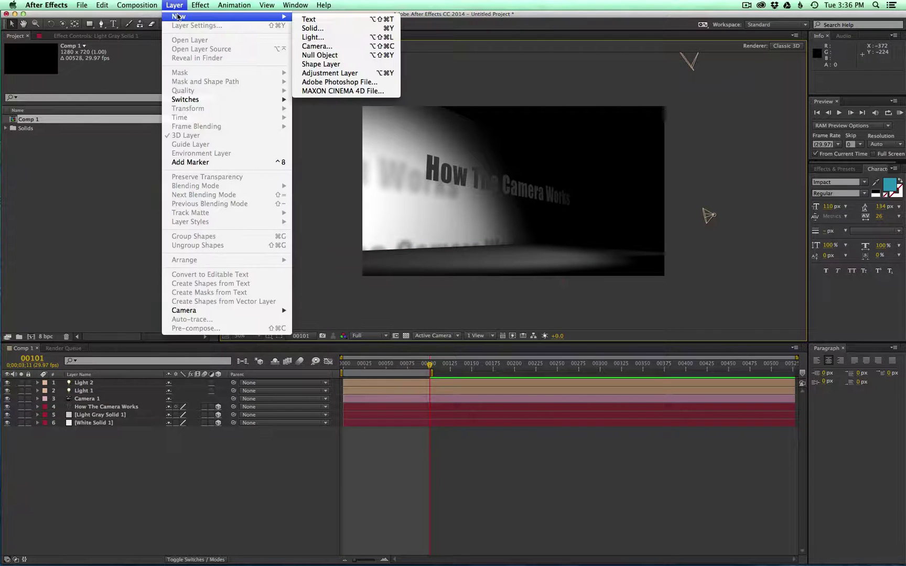
{"action": "left_click", "coordinate": [346, 37]}
{"action": "left_click", "coordinate": [309, 171]}
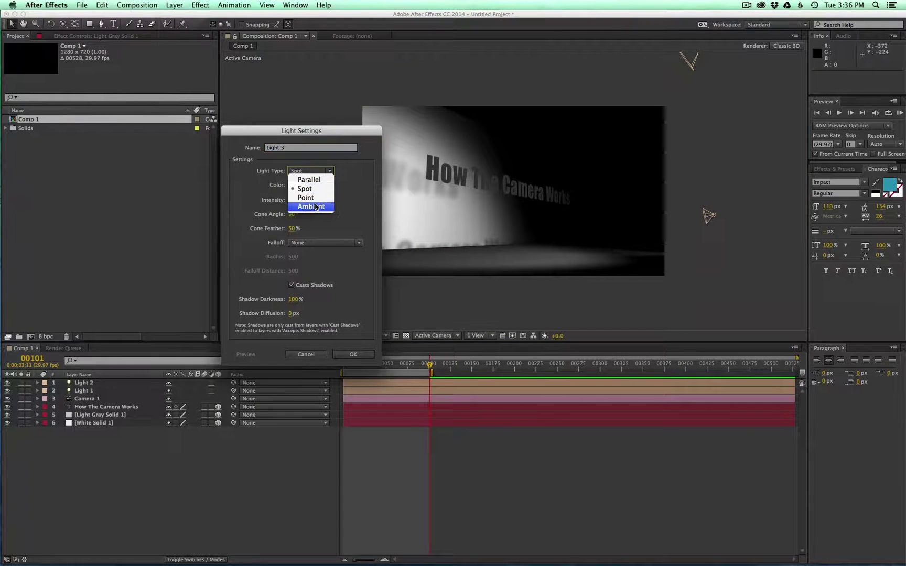
{"action": "left_click", "coordinate": [315, 206]}
{"action": "left_click", "coordinate": [352, 356]}
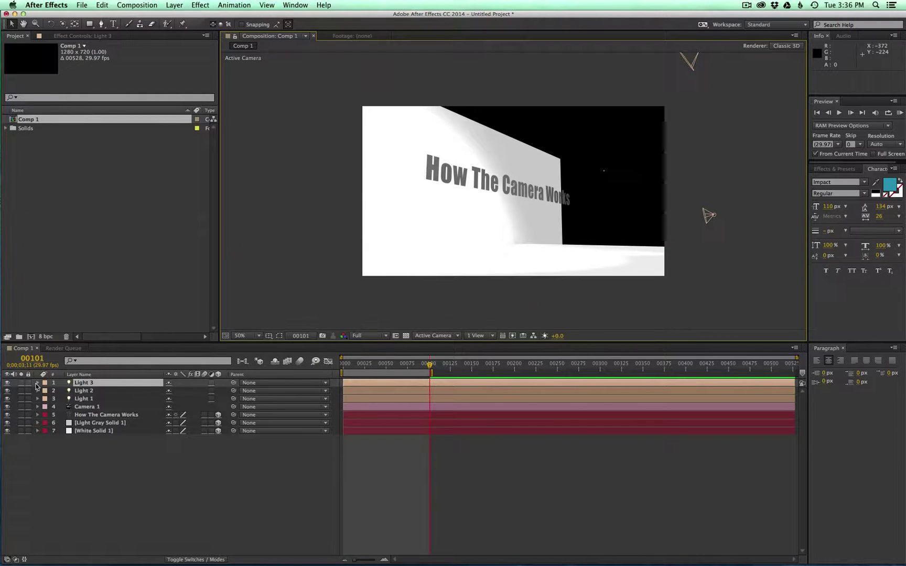
Step: Lower Light 3's ambient Intensity to about 41%
{"action": "left_click", "coordinate": [37, 383]}
{"action": "left_click", "coordinate": [46, 391]}
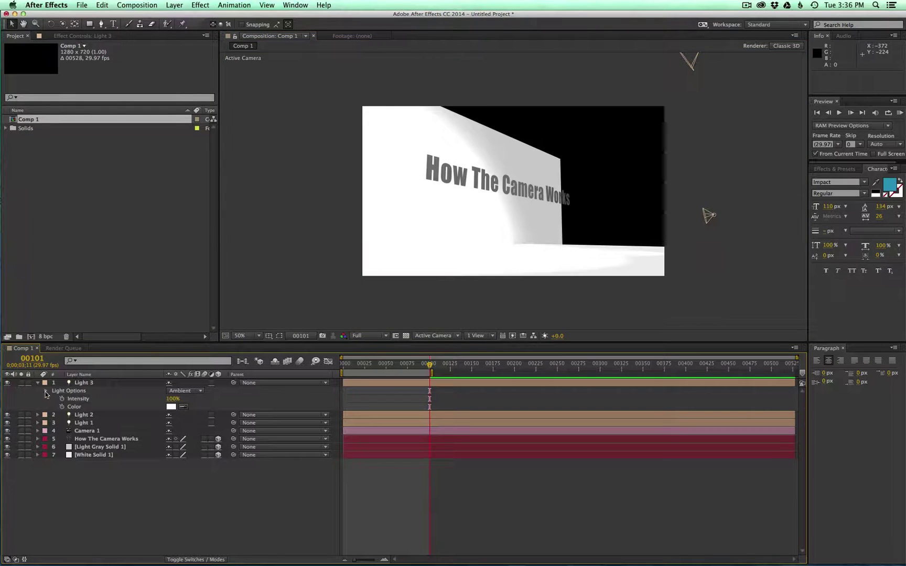
{"action": "left_click_drag", "start_coordinate": [173, 399], "coordinate": [150, 401]}
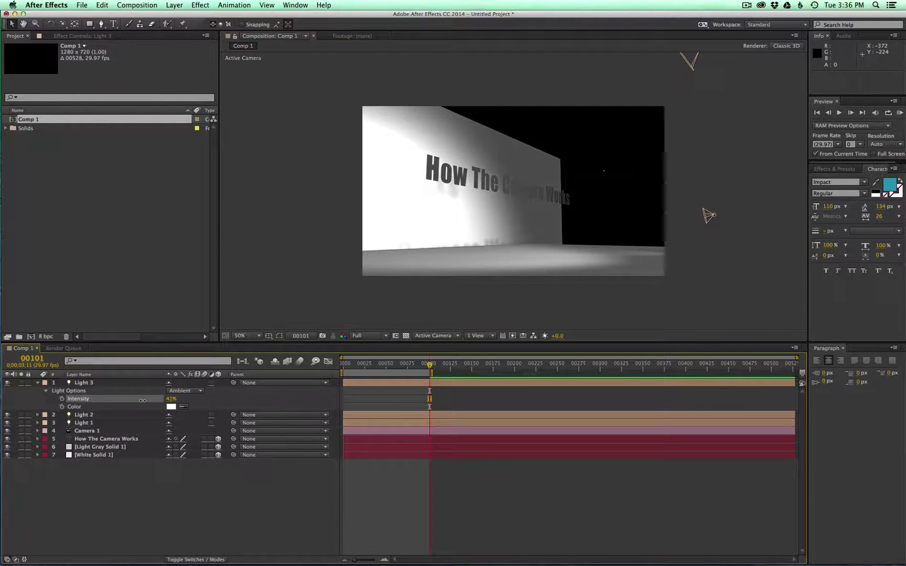
Step: Stretch Light Gray Solid 1 to about 2584% × 1772% past the frame, then return to frame 0
{"action": "left_click", "coordinate": [385, 136]}
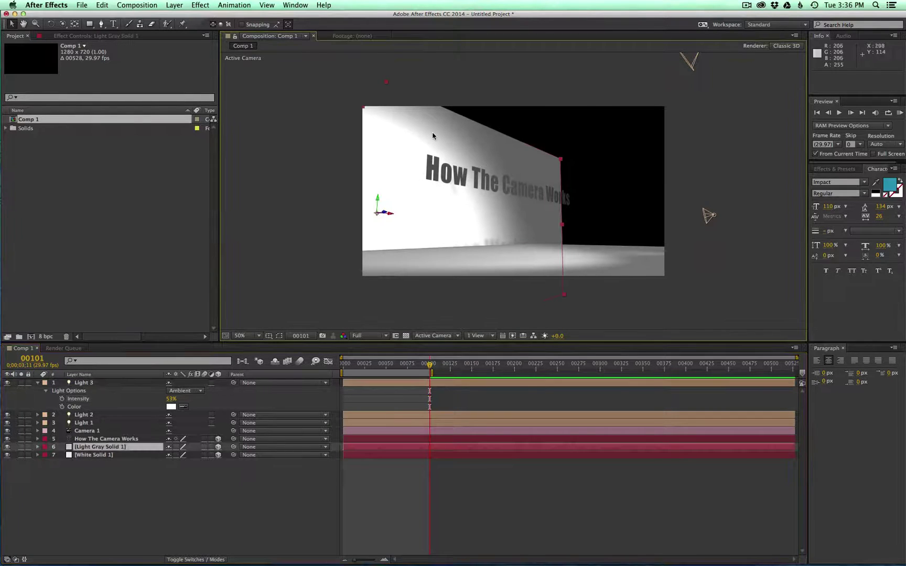
{"action": "left_click_drag", "start_coordinate": [386, 70], "coordinate": [383, 5]}
{"action": "left_click_drag", "start_coordinate": [564, 226], "coordinate": [827, 208]}
{"action": "left_click_drag", "start_coordinate": [750, 214], "coordinate": [690, 230]}
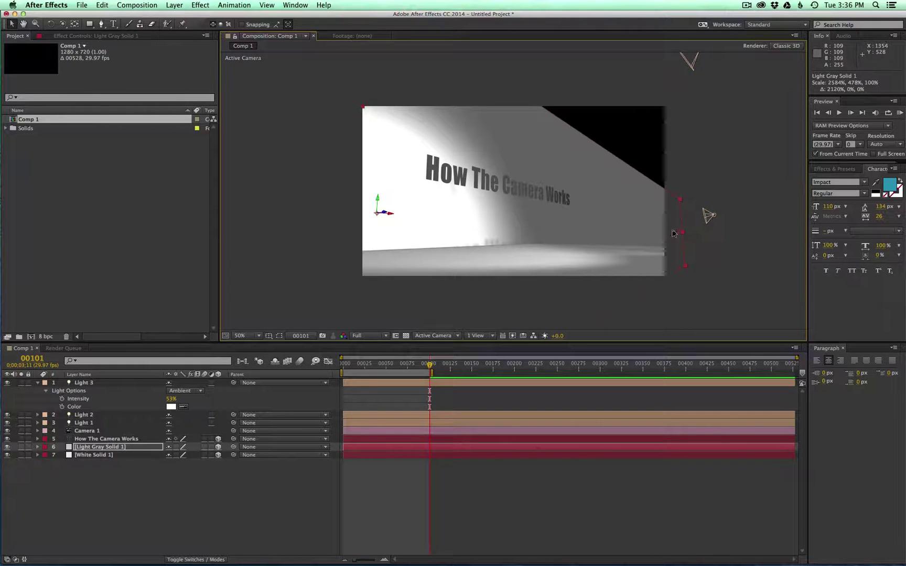
{"action": "key", "text": "comma"}
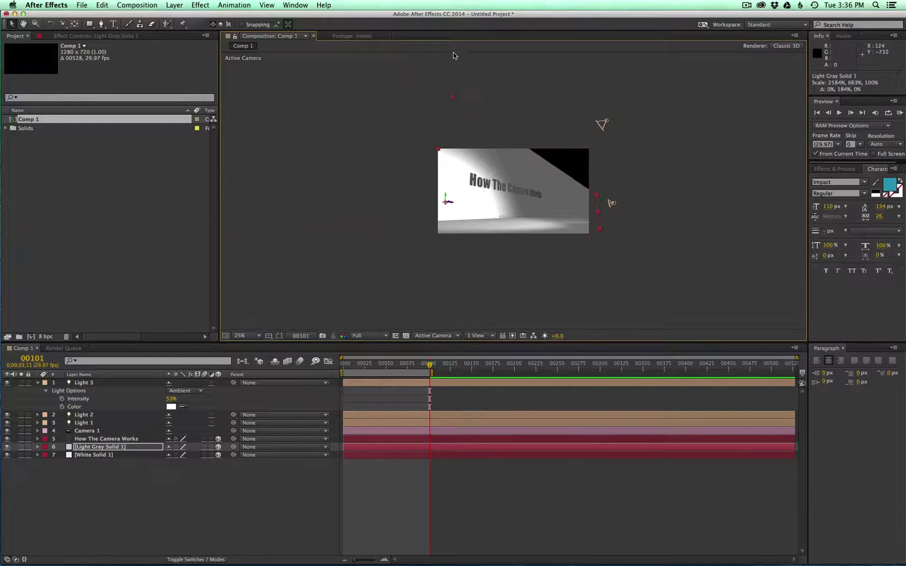
{"action": "left_click_drag", "start_coordinate": [454, 51], "coordinate": [515, 2]}
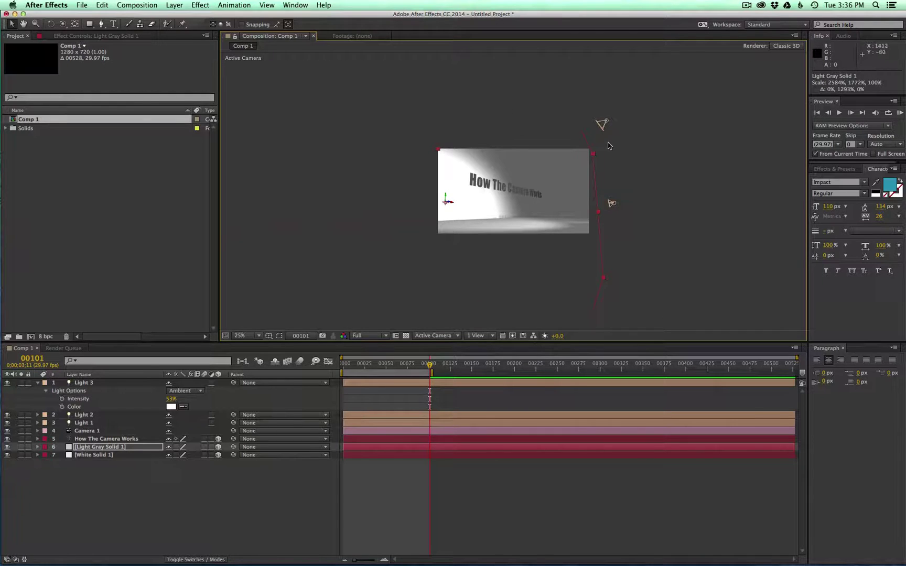
{"action": "key", "text": "period"}
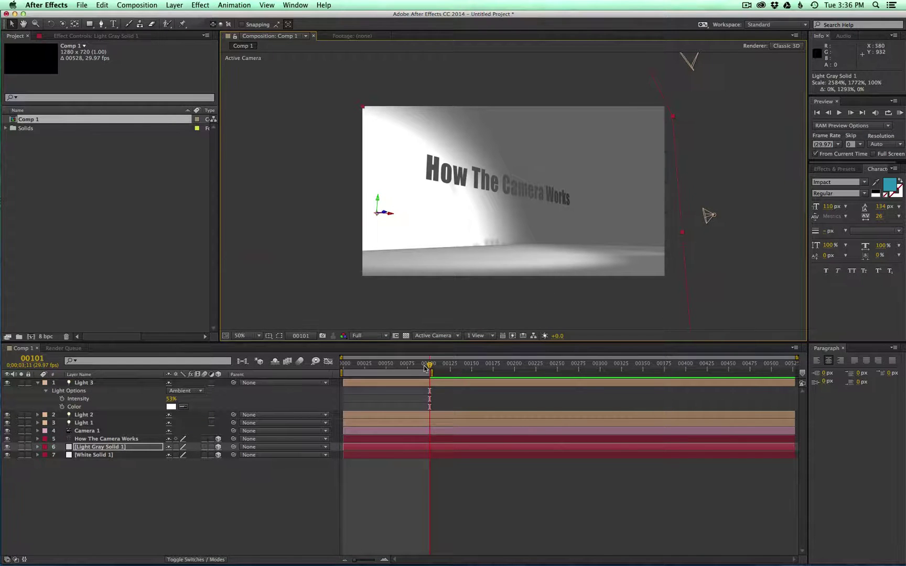
{"action": "left_click_drag", "start_coordinate": [423, 367], "coordinate": [343, 366]}
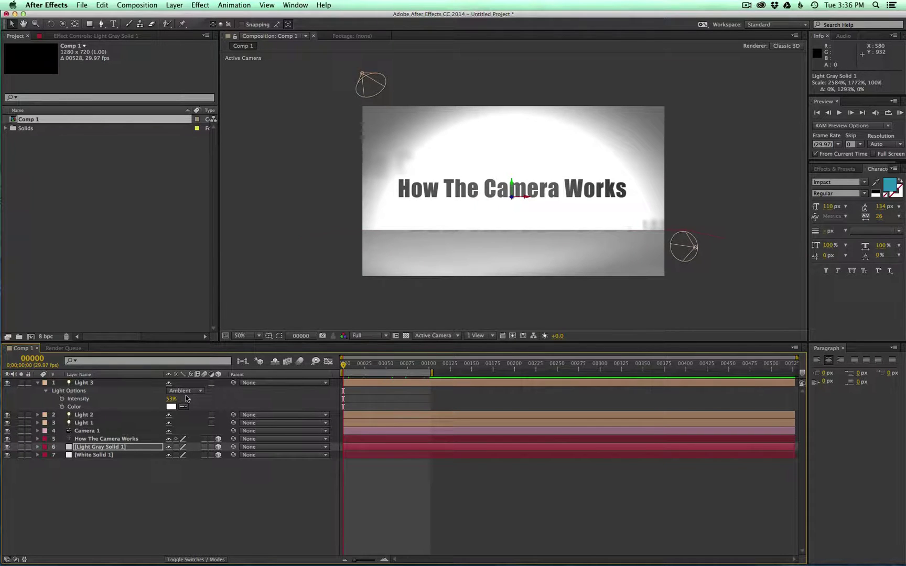
Step: Dim Light 3's intensity much further and RAM-preview the camera move, stopping mid-animation
{"action": "left_click_drag", "start_coordinate": [178, 399], "coordinate": [138, 404]}
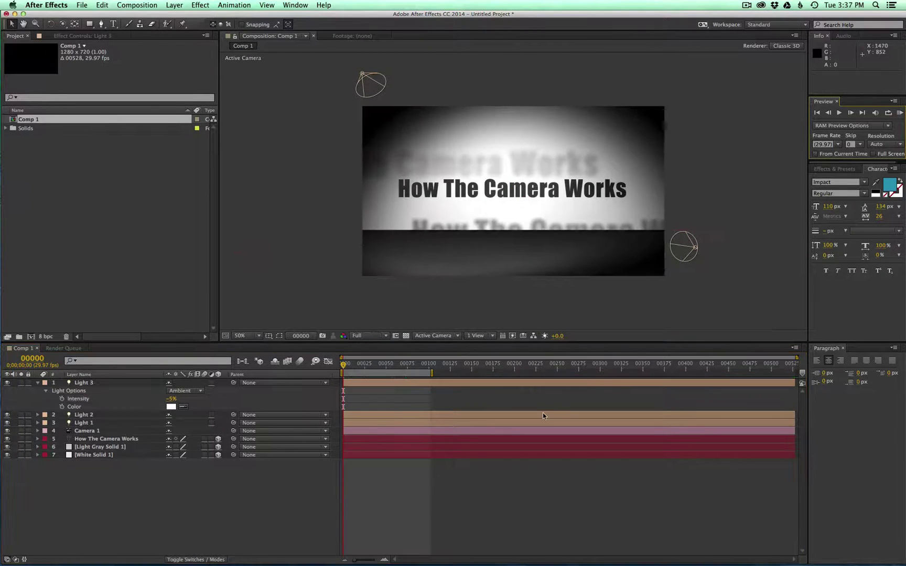
{"action": "key", "text": "KP_0"}
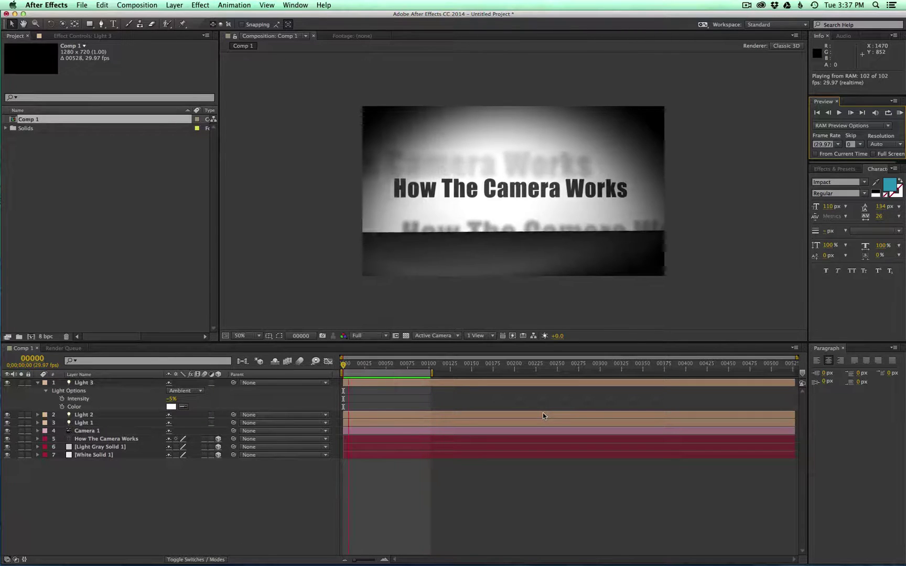
{"action": "left_click", "coordinate": [387, 363]}
{"action": "left_click_drag", "start_coordinate": [387, 363], "coordinate": [349, 363]}
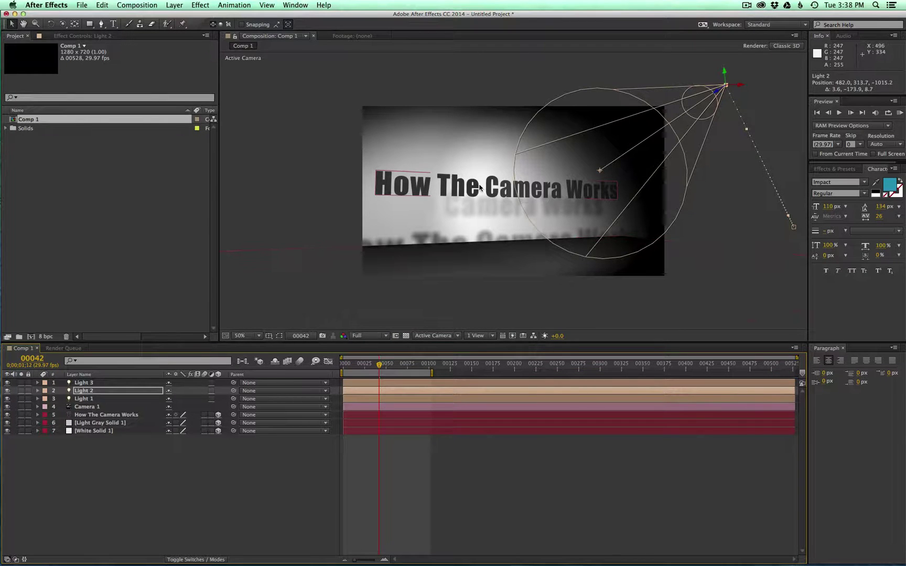
Step: Duplicate the 'How The Camera Works' title and move the copy toward the camera and upward
{"action": "left_click", "coordinate": [492, 186]}
{"action": "key", "text": "super+d"}
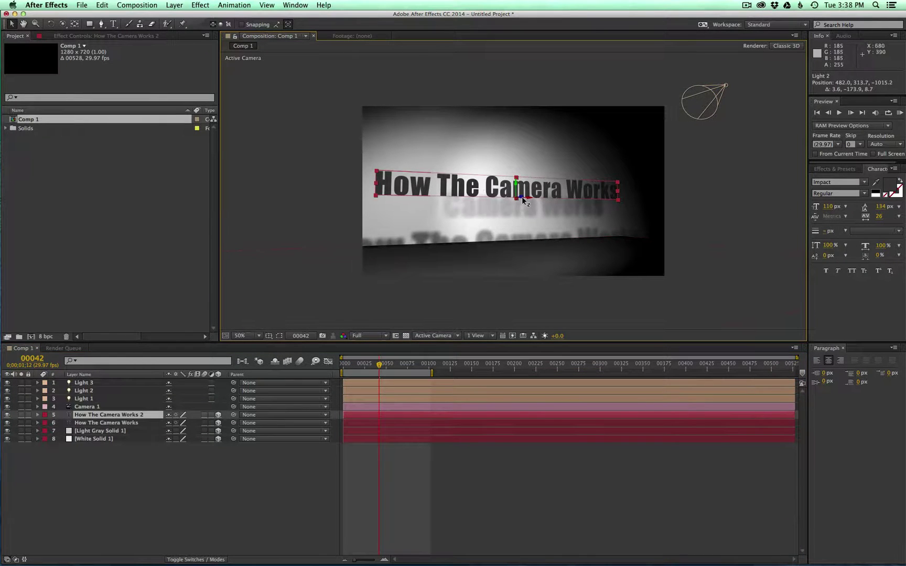
{"action": "left_click_drag", "start_coordinate": [521, 197], "coordinate": [573, 150]}
{"action": "left_click_drag", "start_coordinate": [579, 189], "coordinate": [666, 79]}
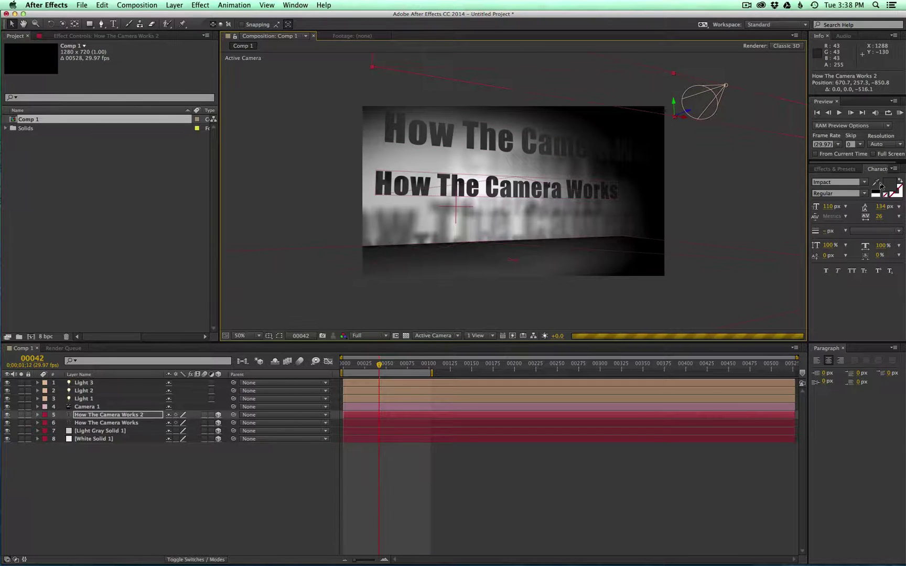
Step: Make the title copy pink, reposition it in the foreground, and orbit the camera to frame it
{"action": "left_click", "coordinate": [897, 186]}
{"action": "left_click_drag", "start_coordinate": [433, 264], "coordinate": [400, 227]}
{"action": "left_click", "coordinate": [548, 230]}
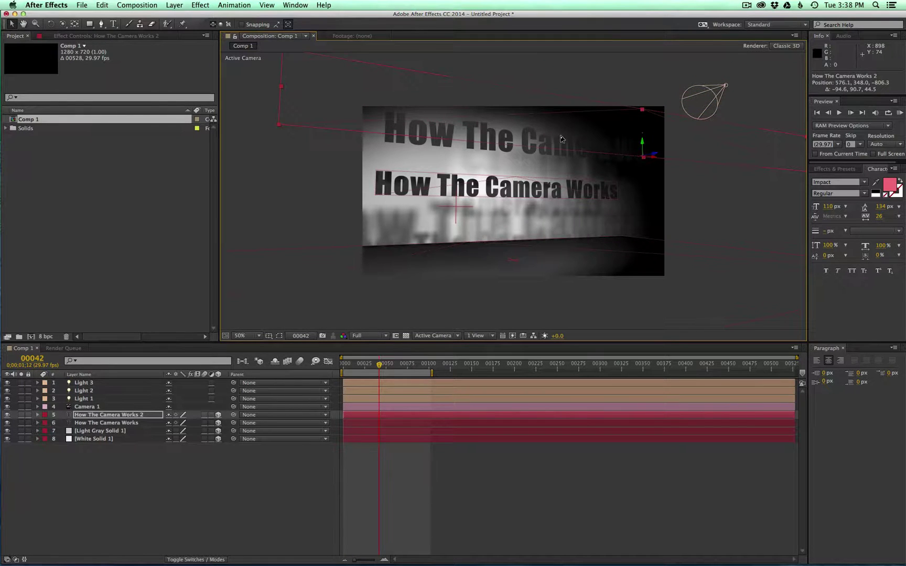
{"action": "left_click_drag", "start_coordinate": [593, 115], "coordinate": [564, 137]}
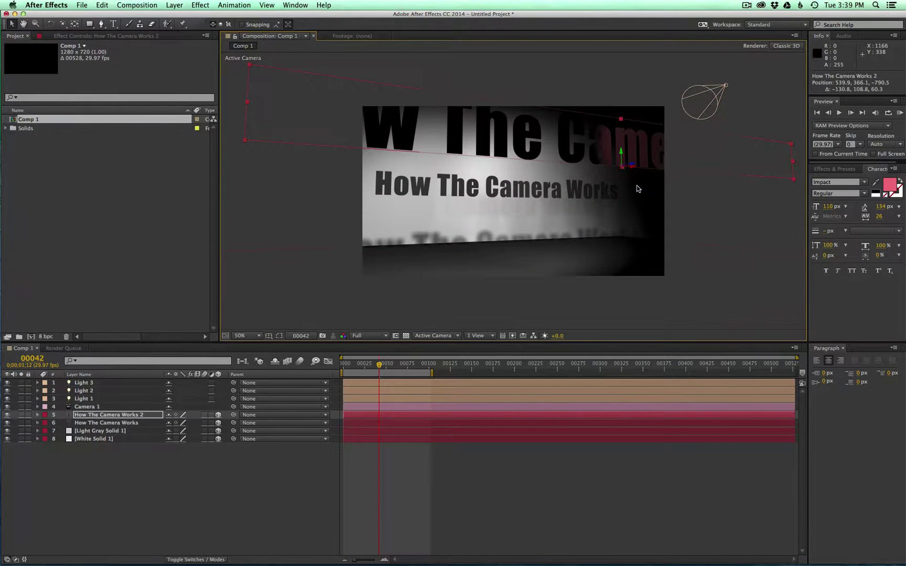
{"action": "key", "text": "c"}
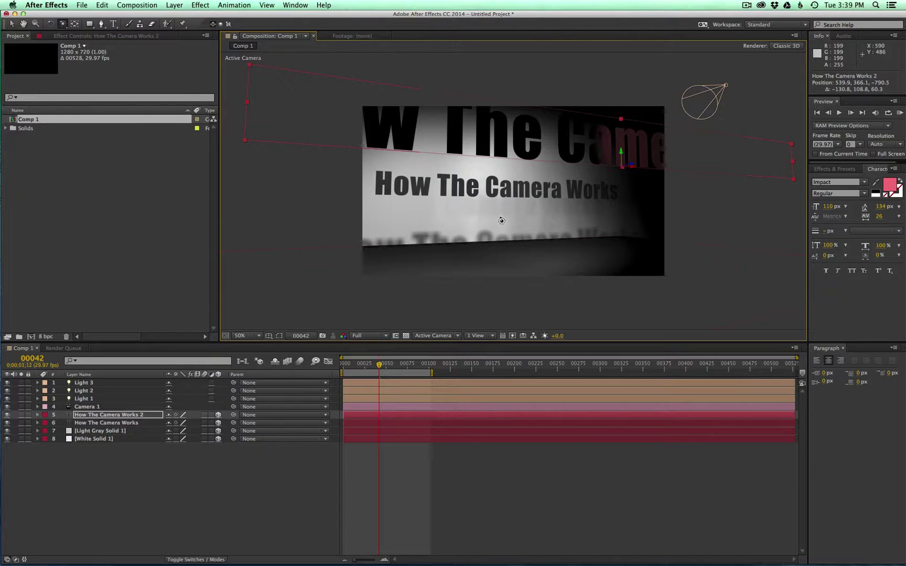
{"action": "left_click_drag", "start_coordinate": [501, 220], "coordinate": [458, 246]}
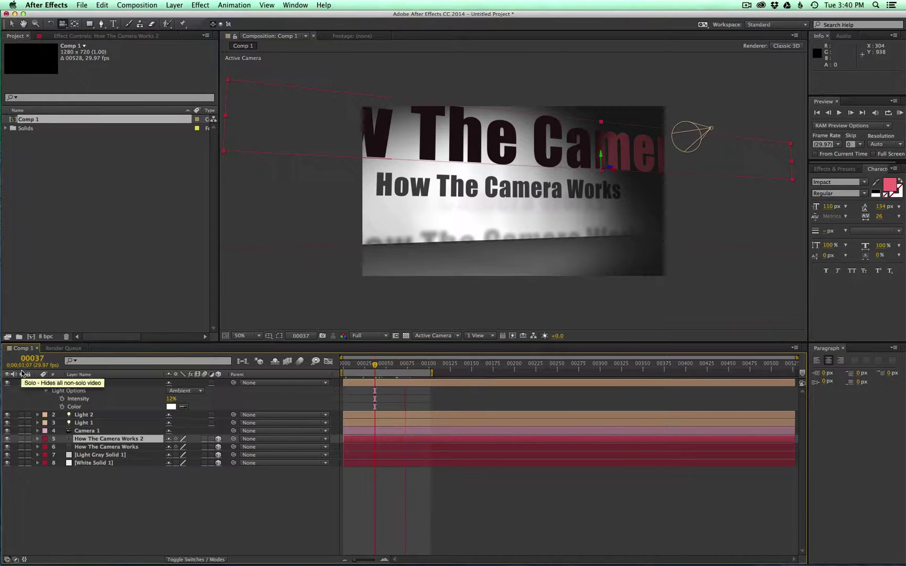
Step: Turn on Camera 1's Depth of Field and raise its Aperture to about 137.7 pixels
{"action": "left_click", "coordinate": [38, 383]}
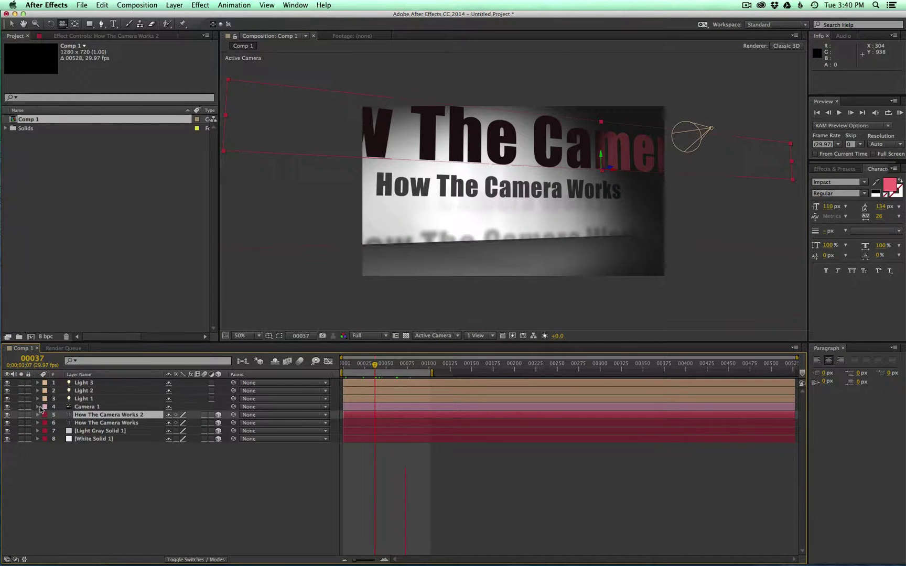
{"action": "left_click", "coordinate": [38, 406]}
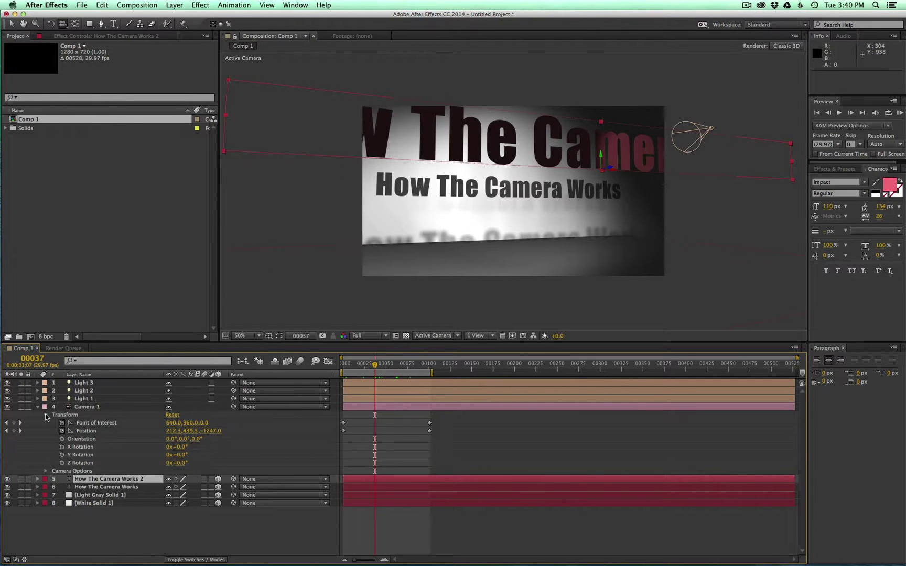
{"action": "left_click", "coordinate": [45, 414]}
{"action": "left_click", "coordinate": [46, 423]}
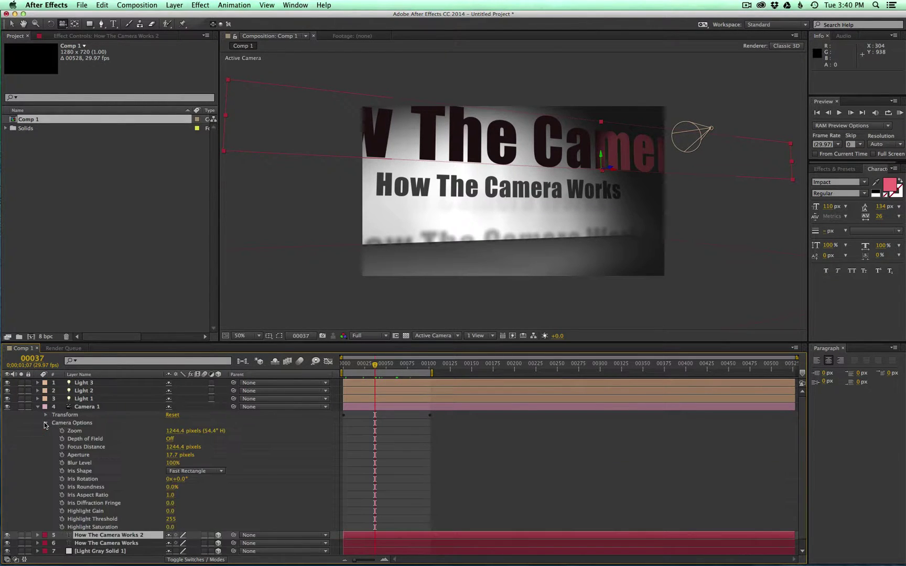
{"action": "left_click", "coordinate": [170, 439]}
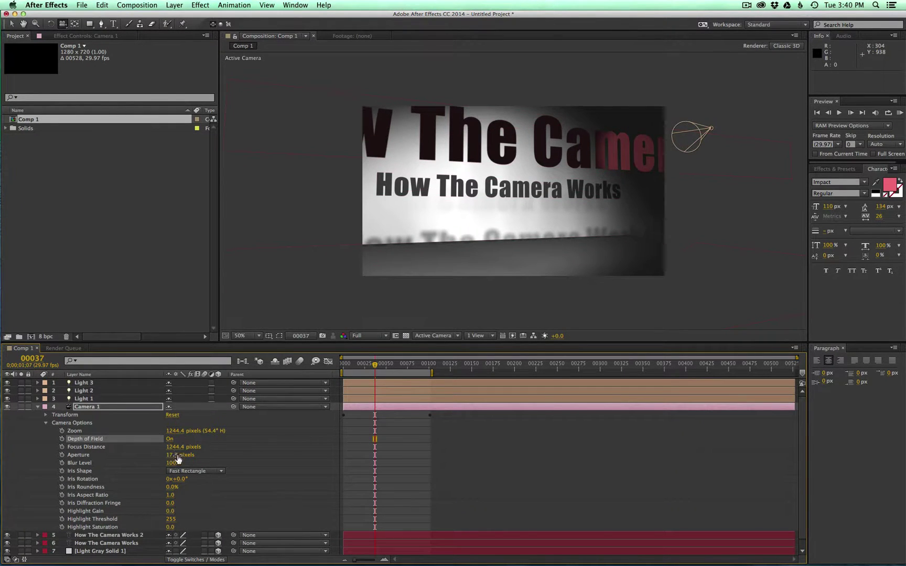
{"action": "left_click_drag", "start_coordinate": [173, 455], "coordinate": [240, 453]}
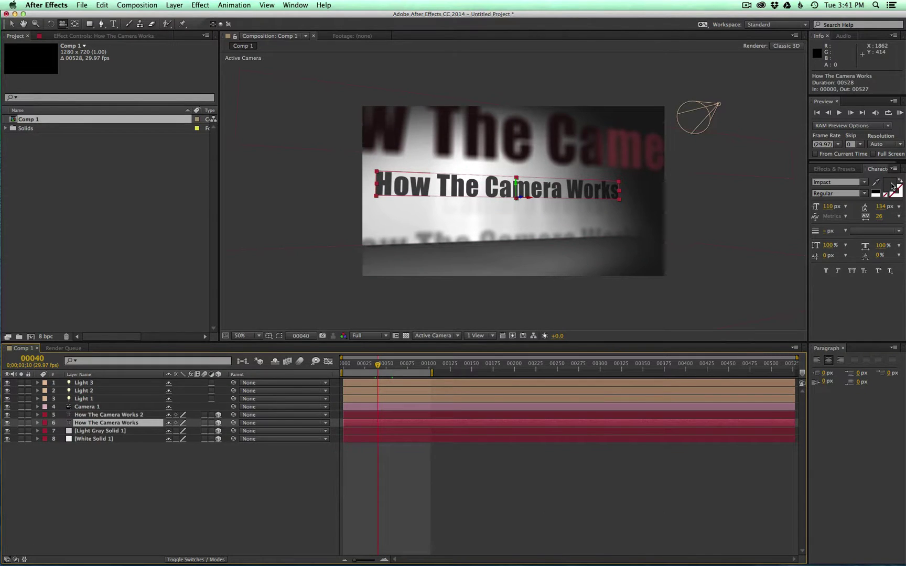